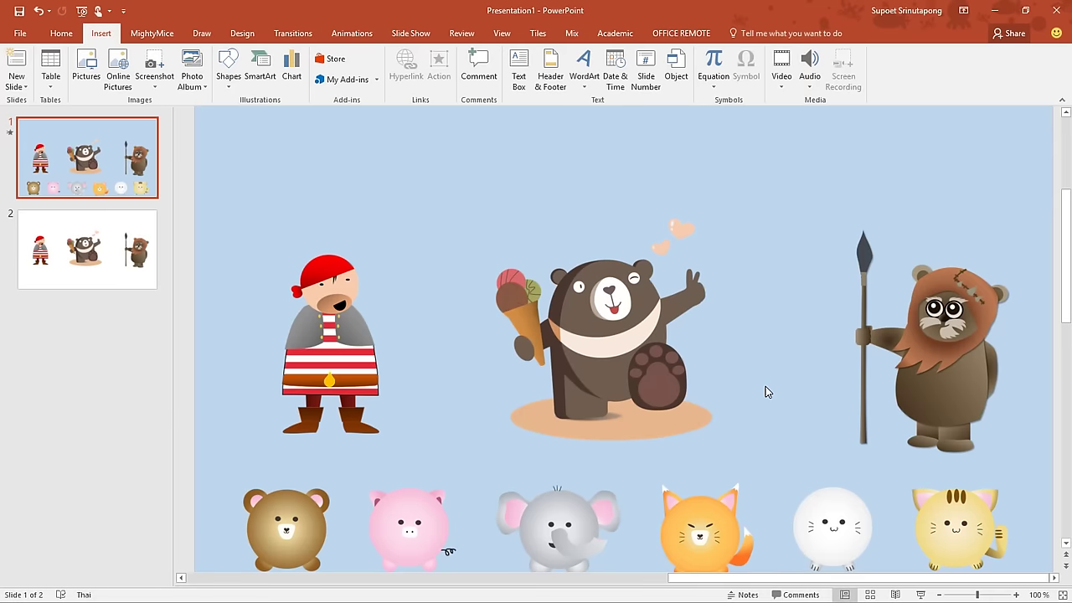
# Preview slide 1's scrolling Thai marquee as a slide show, then open slide 2 for editing
pyautogui.press('F5')
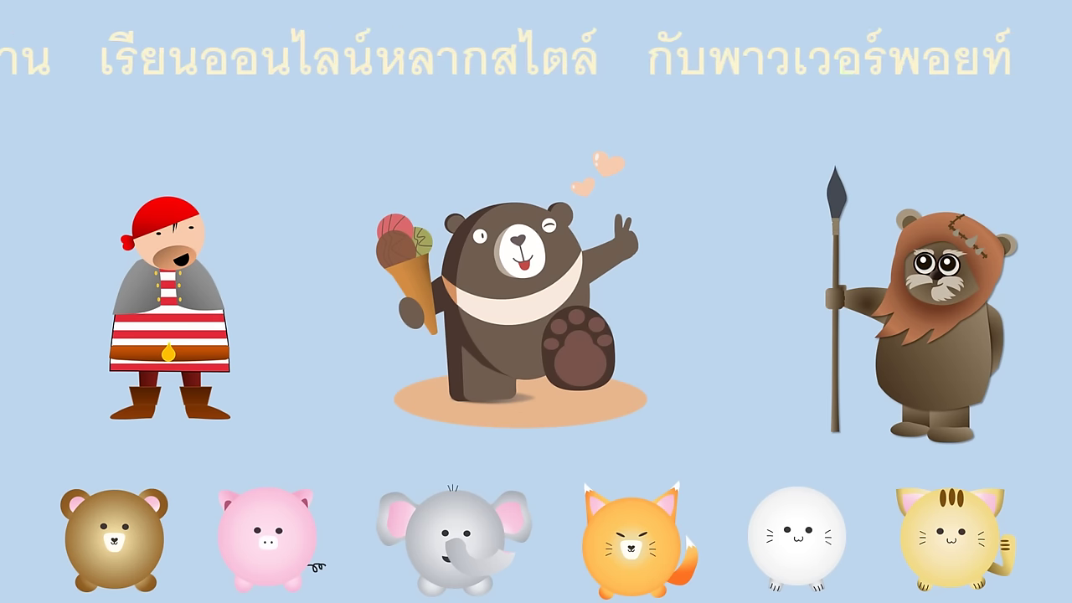
pyautogui.press('Escape')
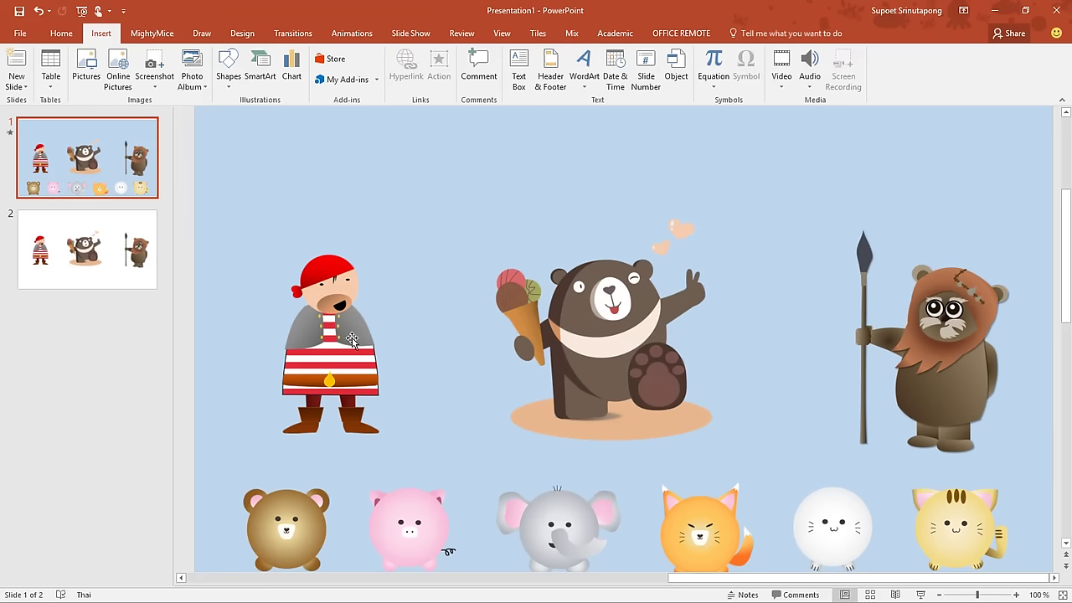
pyautogui.click(122, 272)
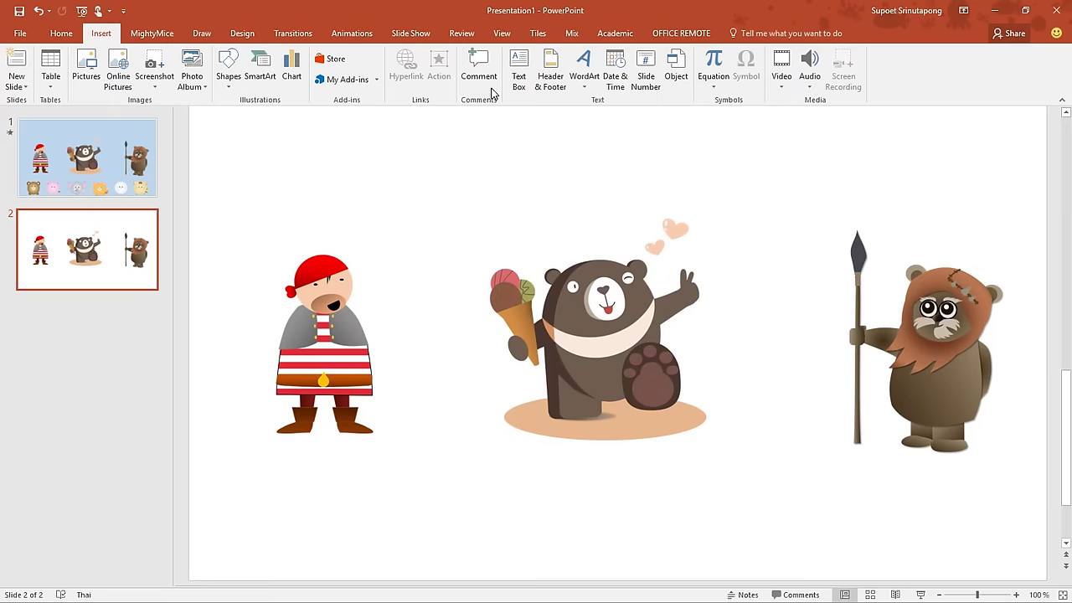
# Add a text box above the bear reading 'ยินดีต้อนรับคณะทำงาน ที่มาเยี่ยมชมรายการของเรา'
pyautogui.click(518, 74)
pyautogui.click(504, 168)
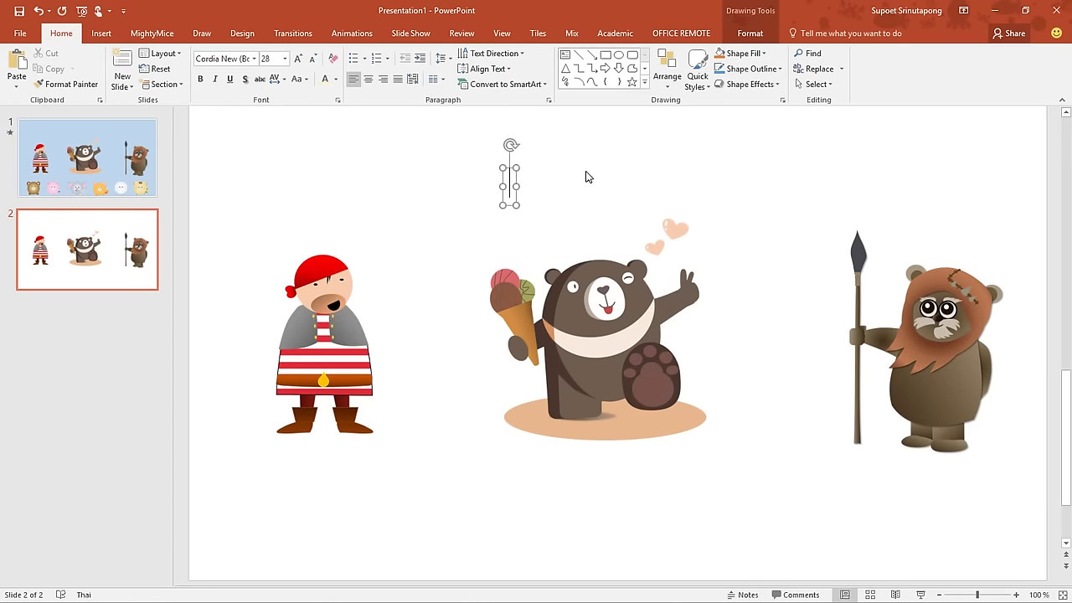
pyautogui.write('ยิน')
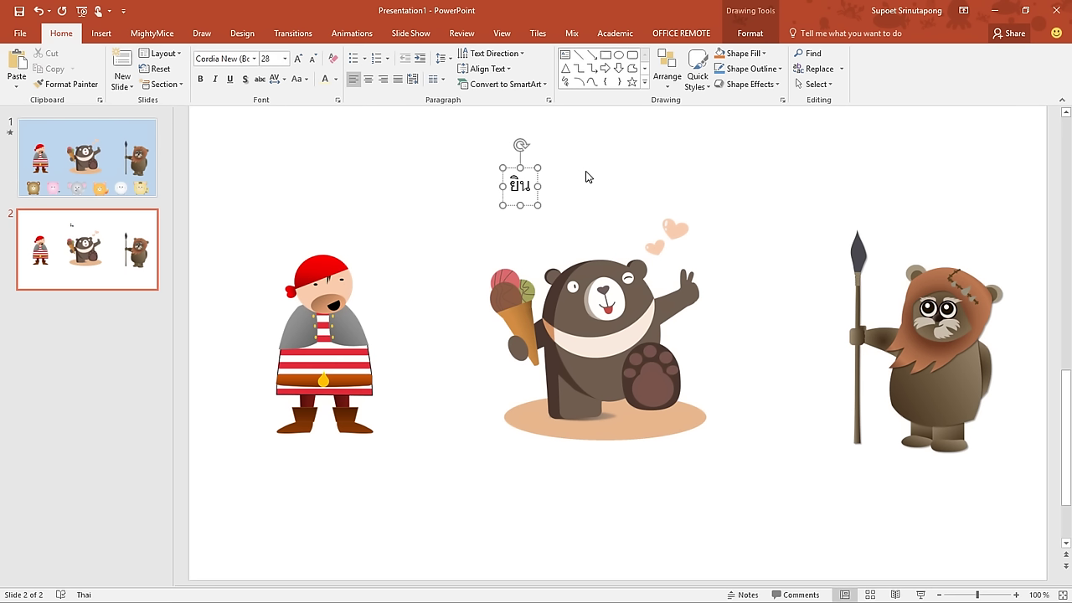
pyautogui.write('ดีต้อนรั')
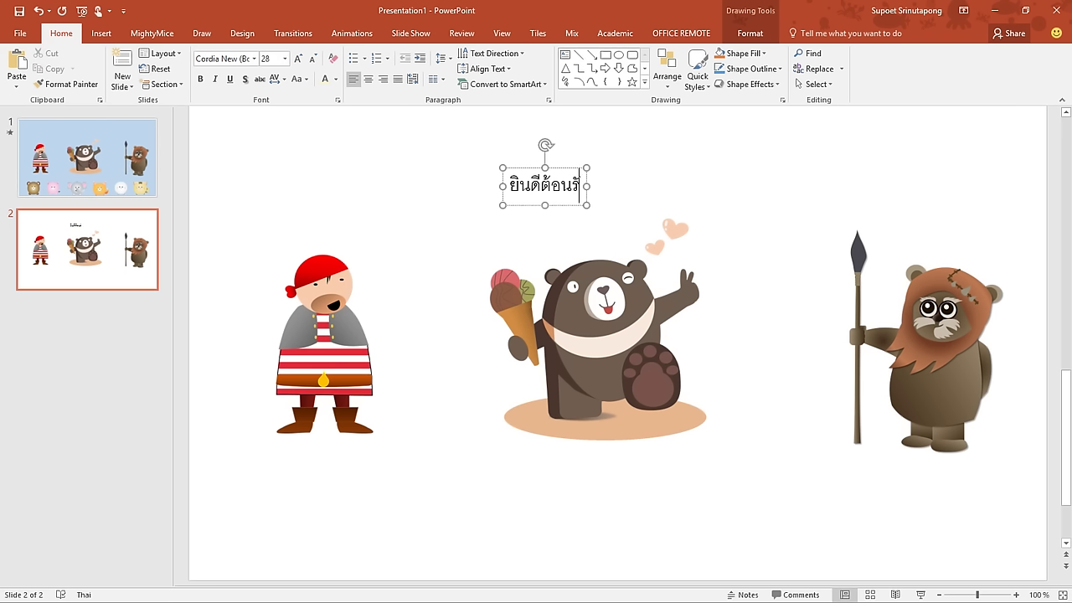
pyautogui.write('บค')
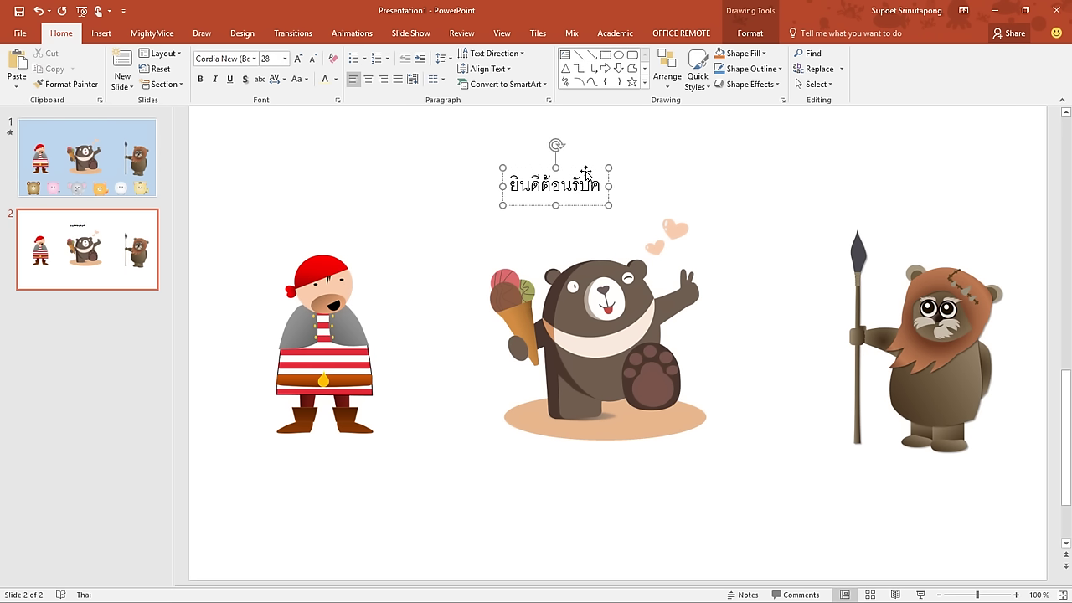
pyautogui.write('ณะ')
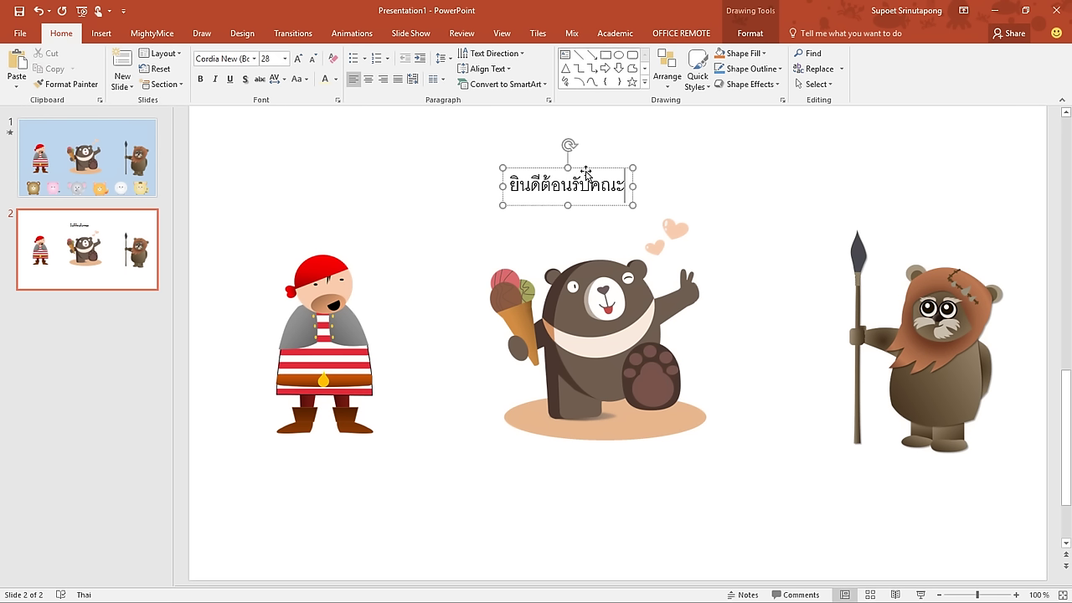
pyautogui.write('ทำงาน')
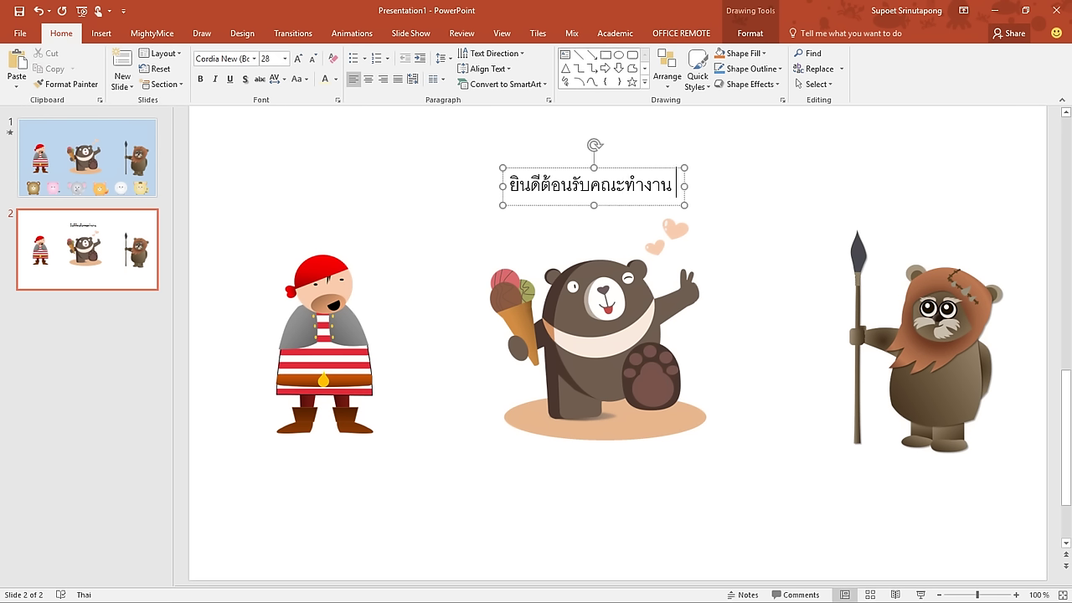
pyautogui.write(' ที่มาเย')
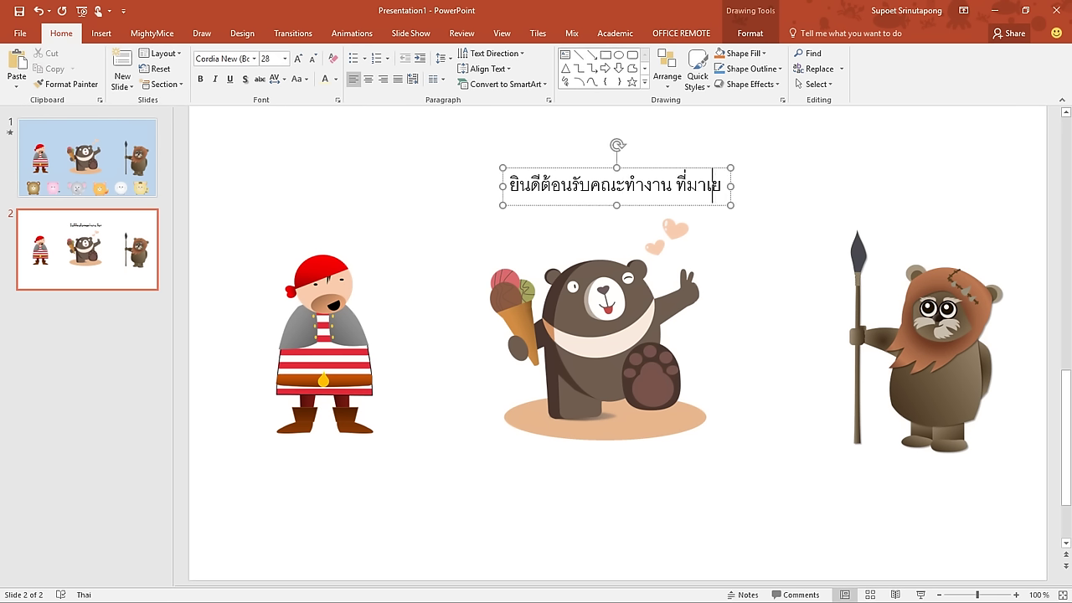
pyautogui.write('ี่ยมชม')
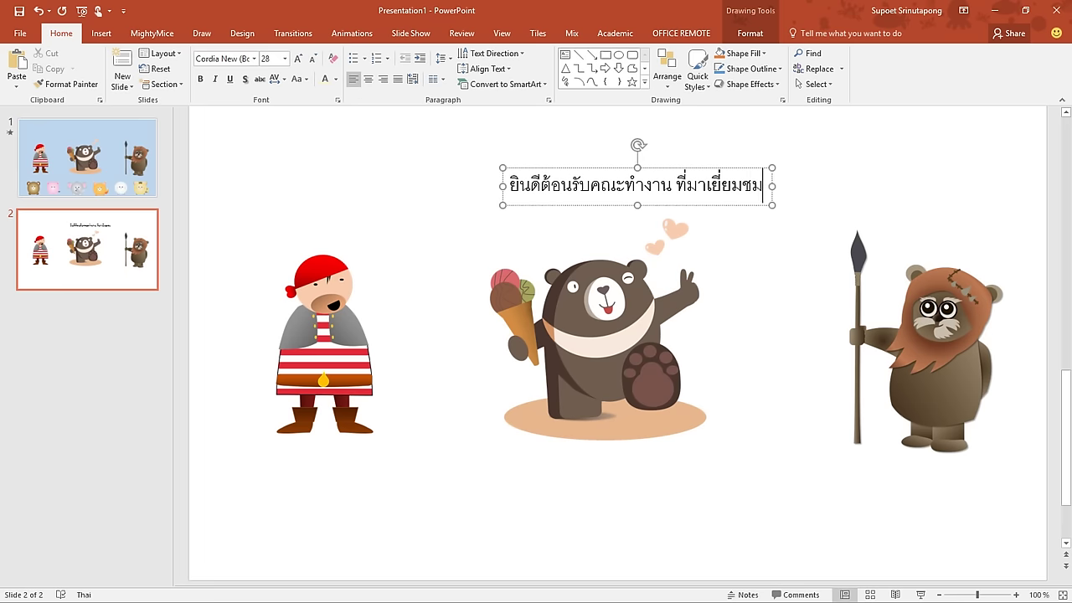
pyautogui.write('รายการ')
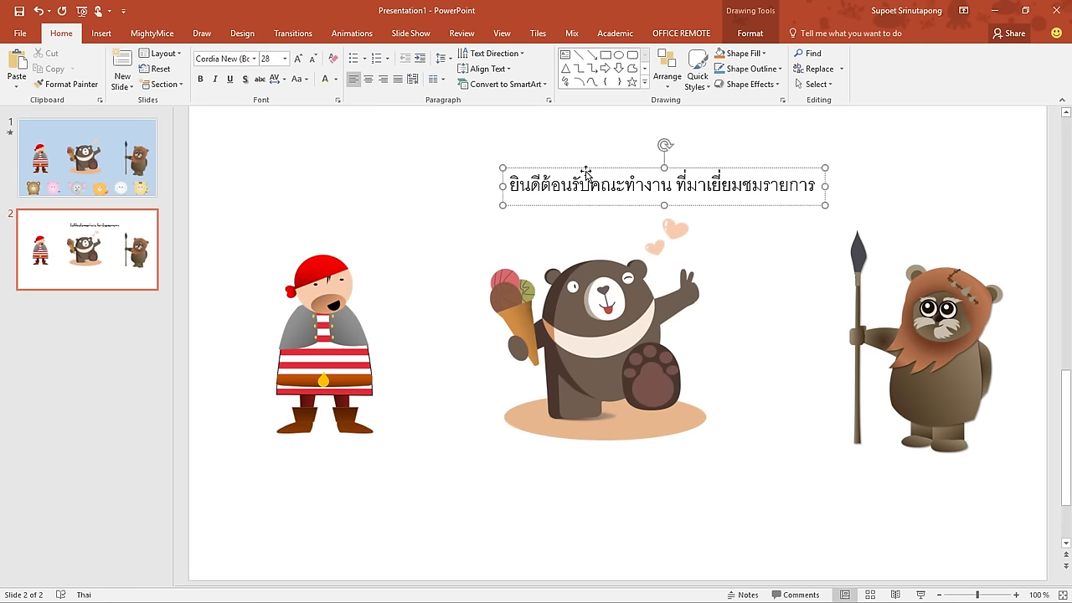
pyautogui.write('ของ')
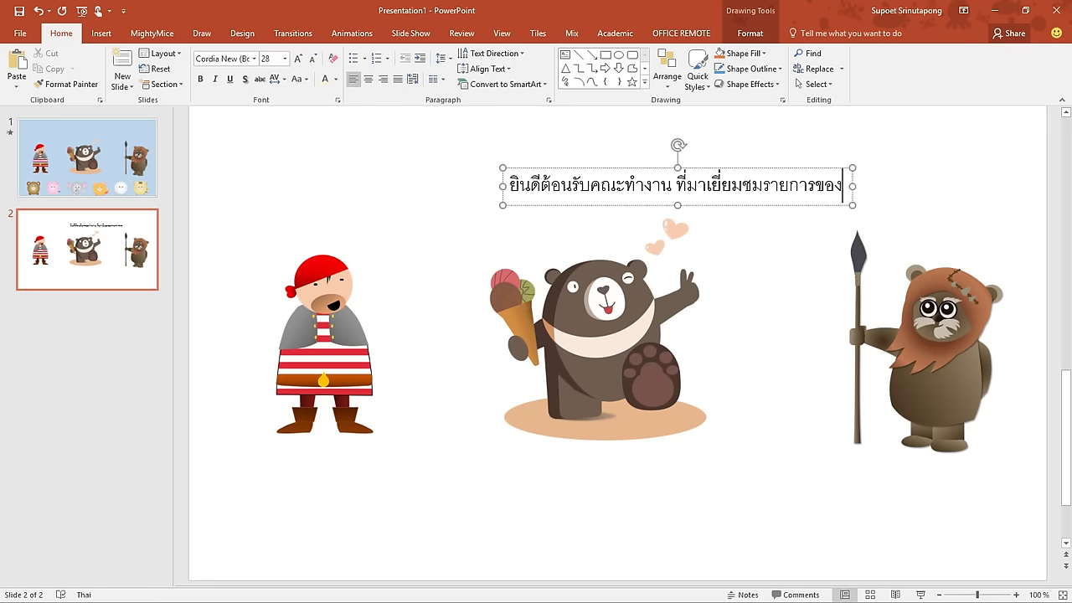
pyautogui.write('เรา')
# Enlarge all the Thai welcome text to 54 pt
pyautogui.hotkey('ctrl', 'a')
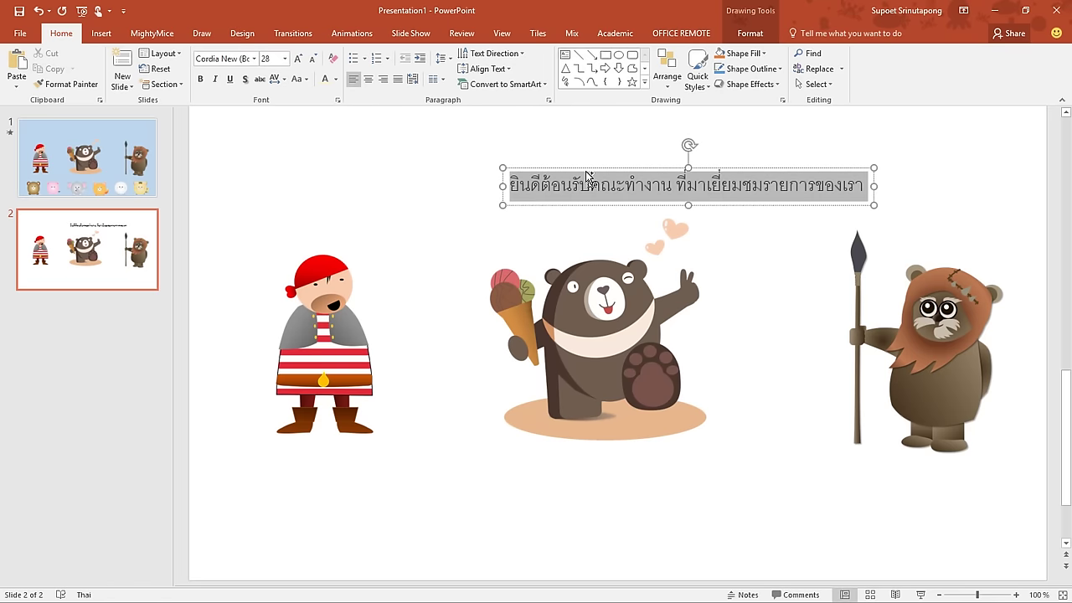
pyautogui.hotkey('ctrl', 'shift', '.')
pyautogui.hotkey('ctrl', 'shift', '.')
pyautogui.hotkey('ctrl', 'shift', '.')
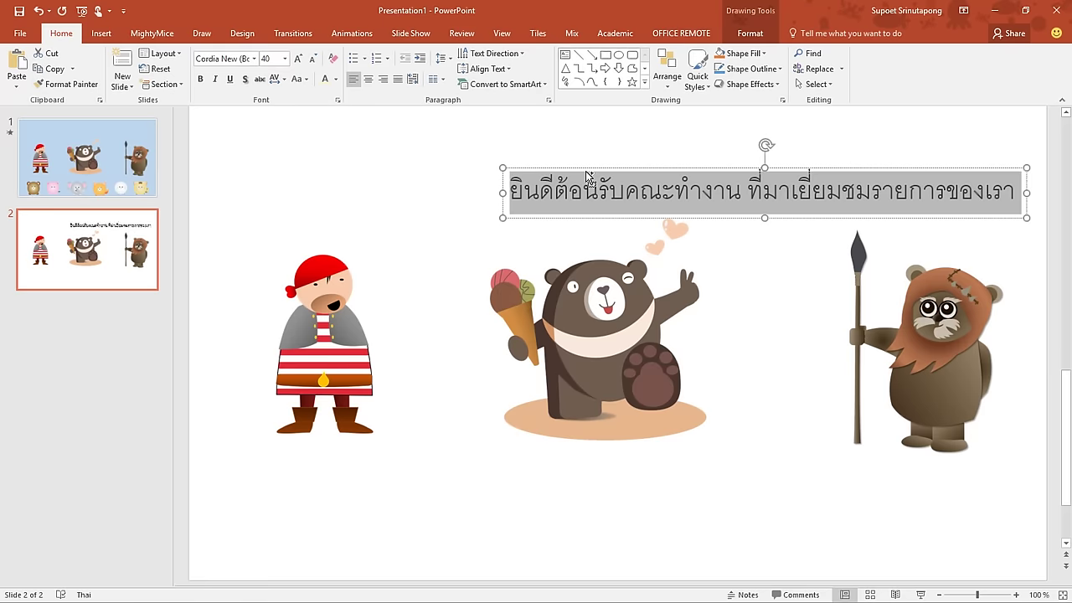
pyautogui.hotkey('ctrl', 'shift', '.')
pyautogui.hotkey('ctrl', 'shift', '.')
pyautogui.hotkey('ctrl', 'shift', '.')
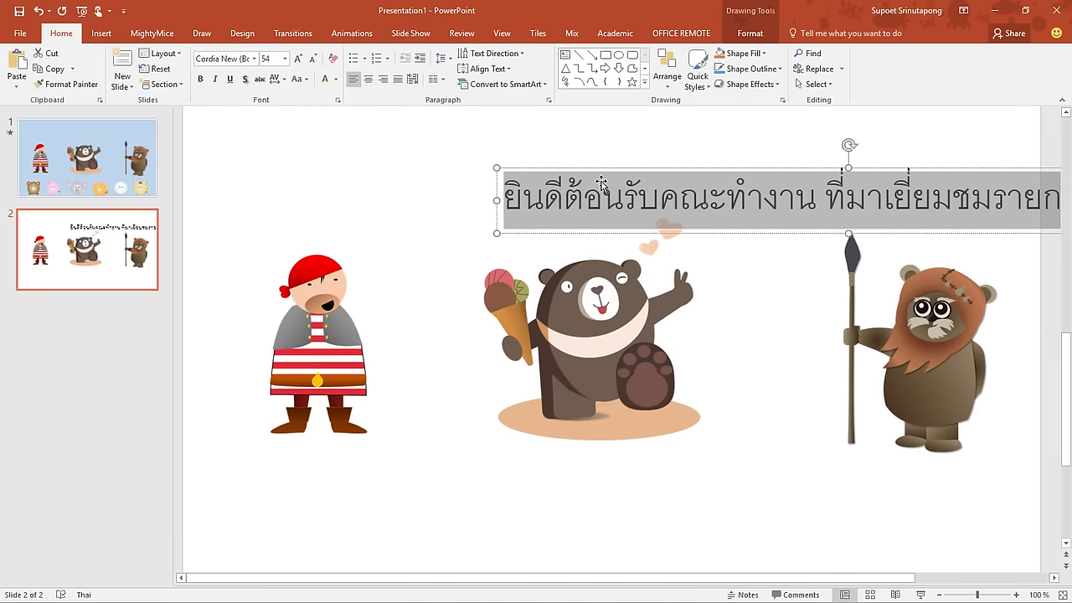
# Move the welcome text box higher, toward the top of slide 2
pyautogui.press('pageup')
pyautogui.click(101, 273)
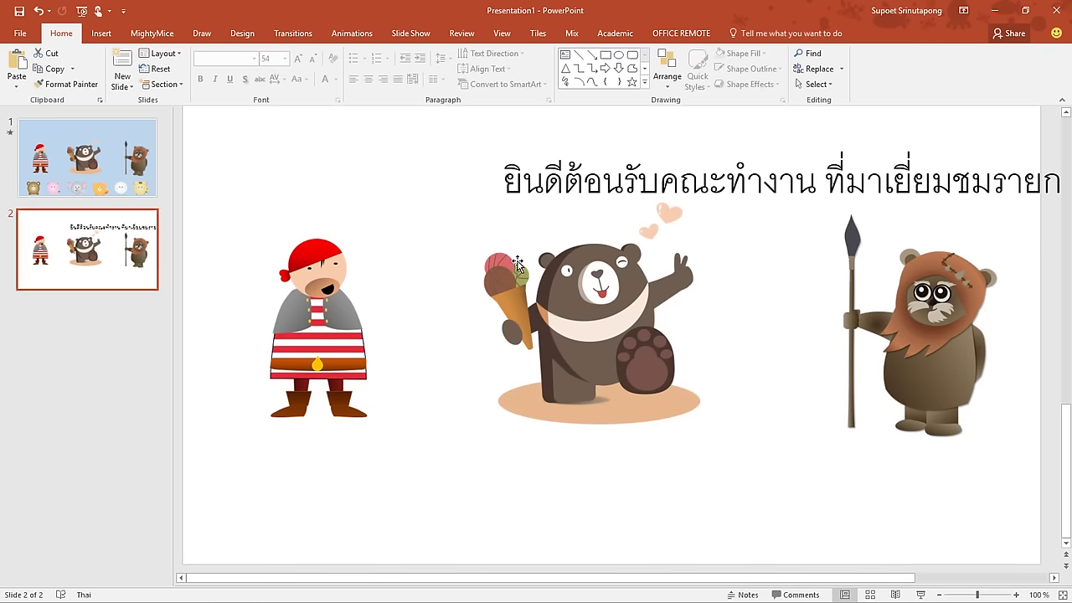
pyautogui.click(673, 156)
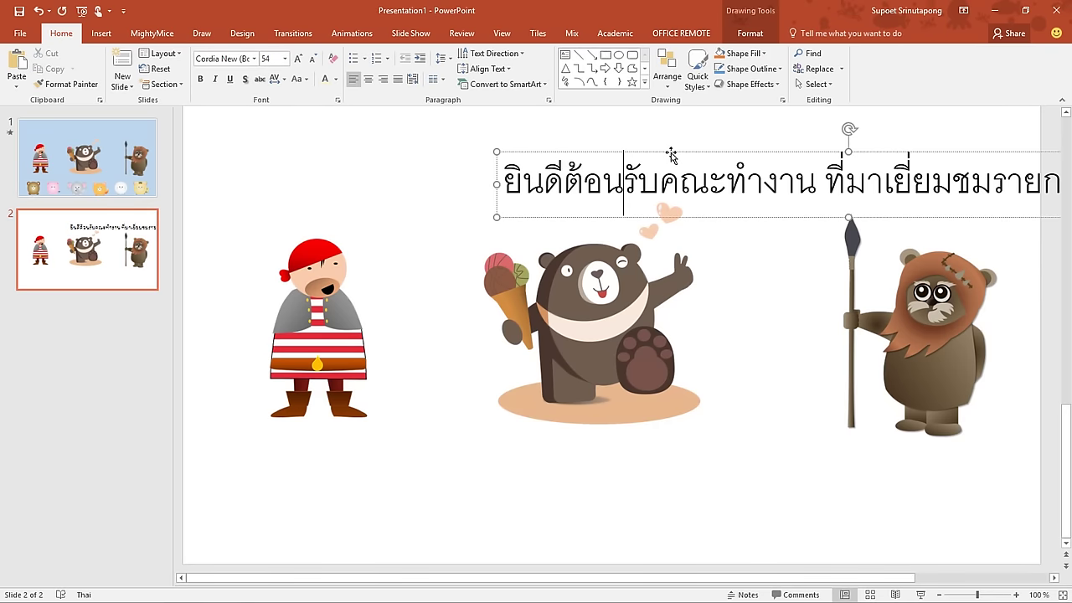
pyautogui.moveTo(670, 155); pyautogui.dragTo(671, 115)
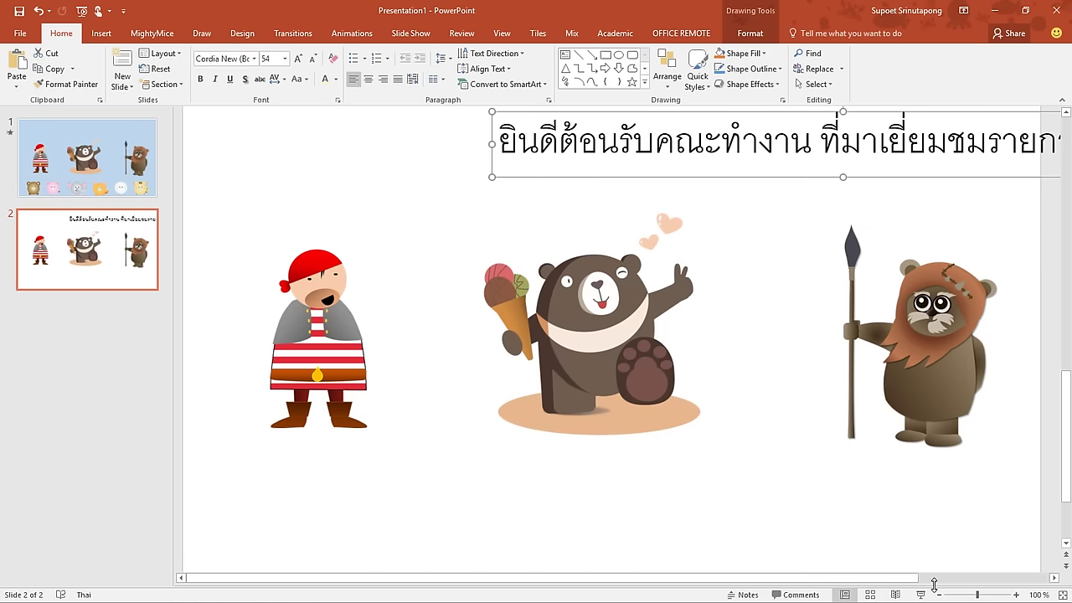
pyautogui.scroll(-1, 889, 517)
pyautogui.scroll(-1, 889, 517)
pyautogui.scroll(-1, 889, 518)
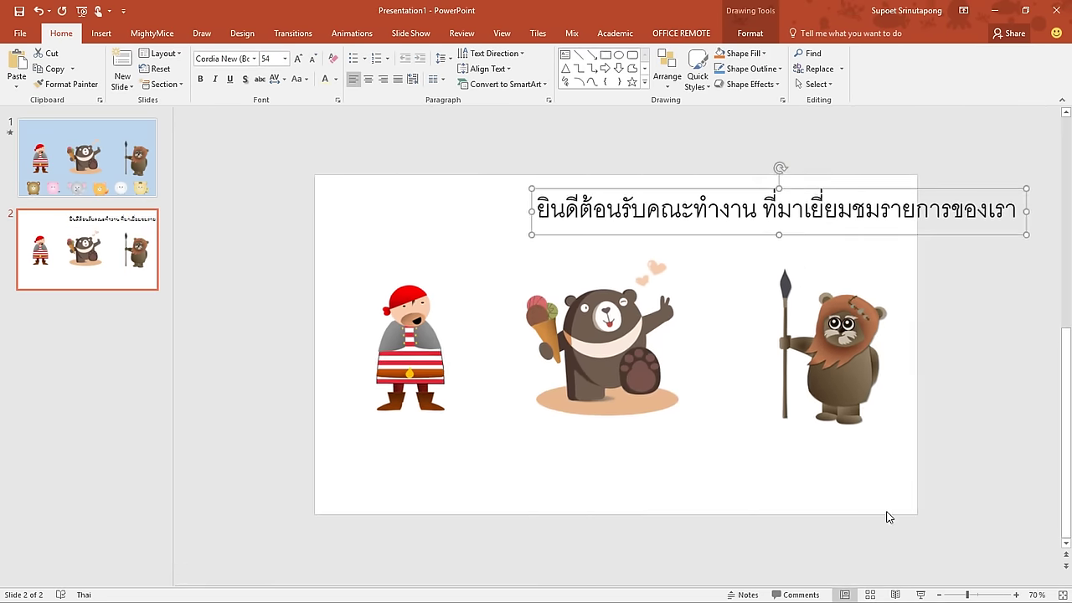
# Shift the welcome box left and add extra space after ที่มาเยี่ยมชม, before รายการของเรา
pyautogui.moveTo(655, 190); pyautogui.dragTo(632, 187)
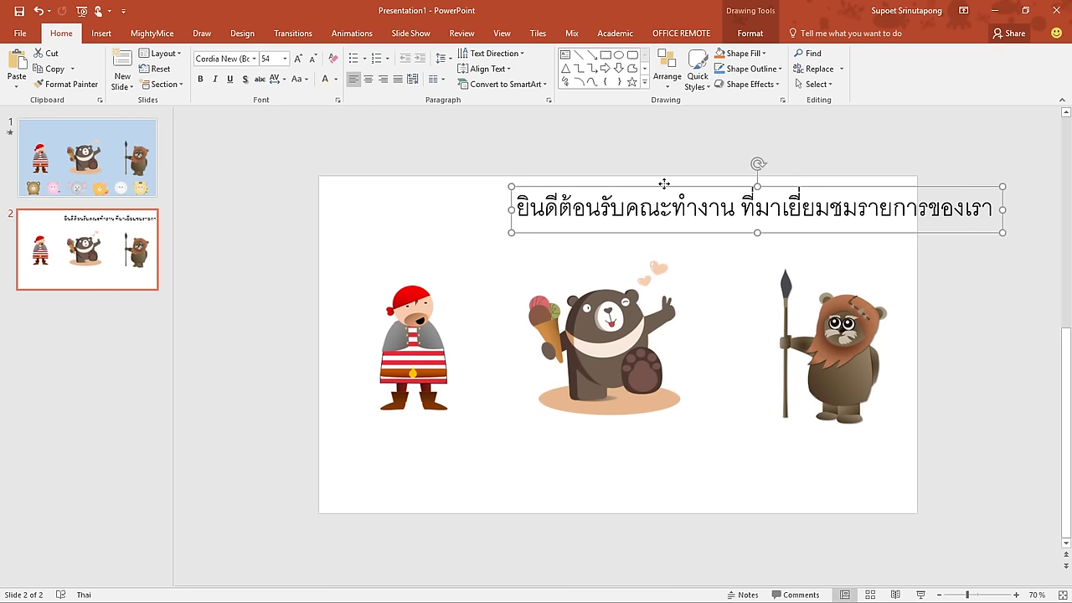
pyautogui.moveTo(666, 186); pyautogui.dragTo(619, 185)
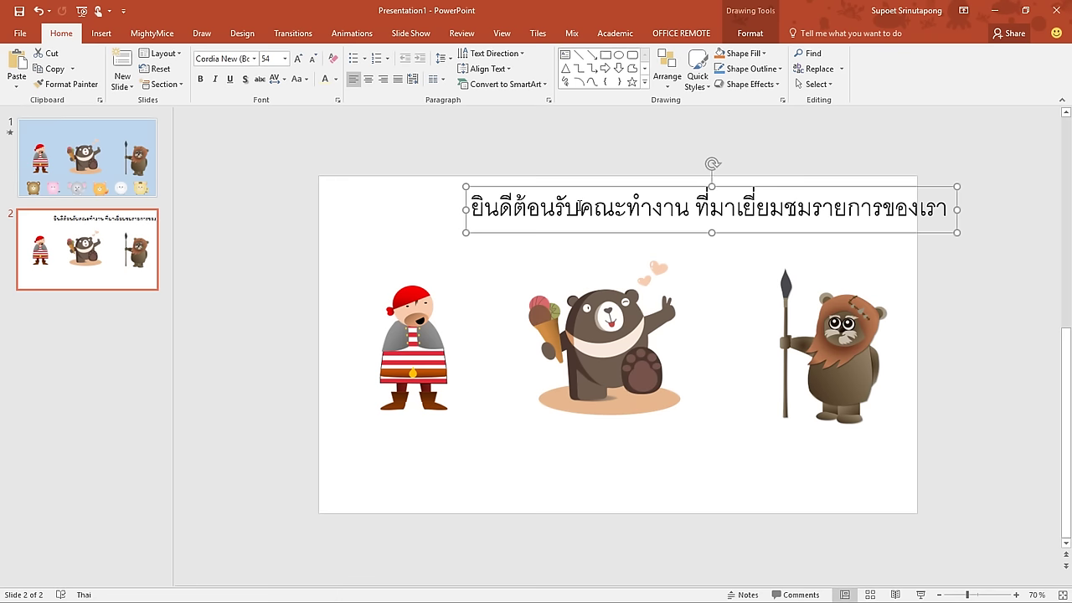
pyautogui.click(580, 204)
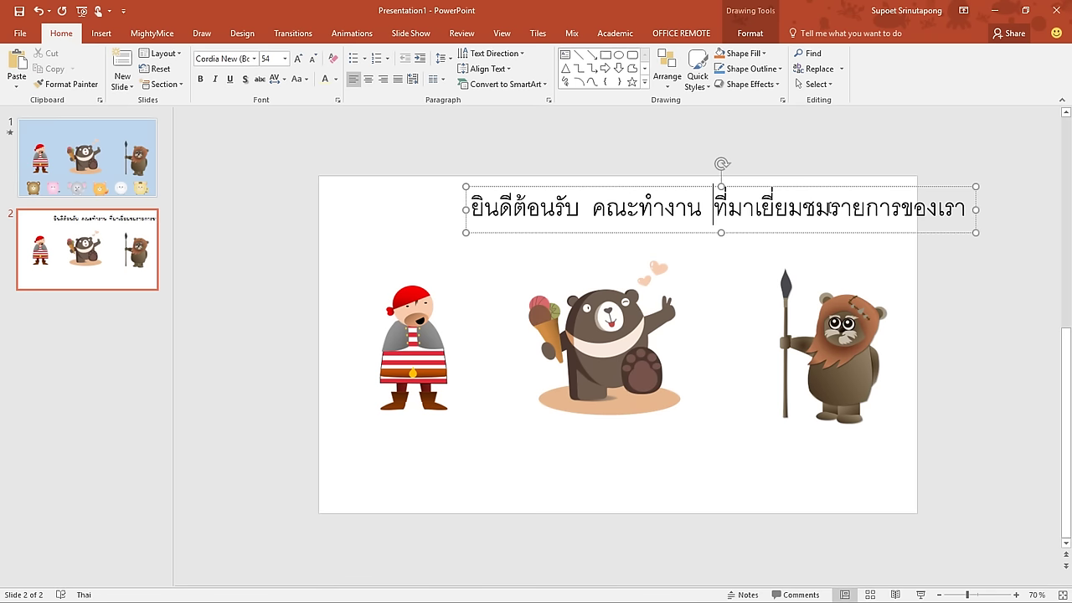
pyautogui.click(829, 210)
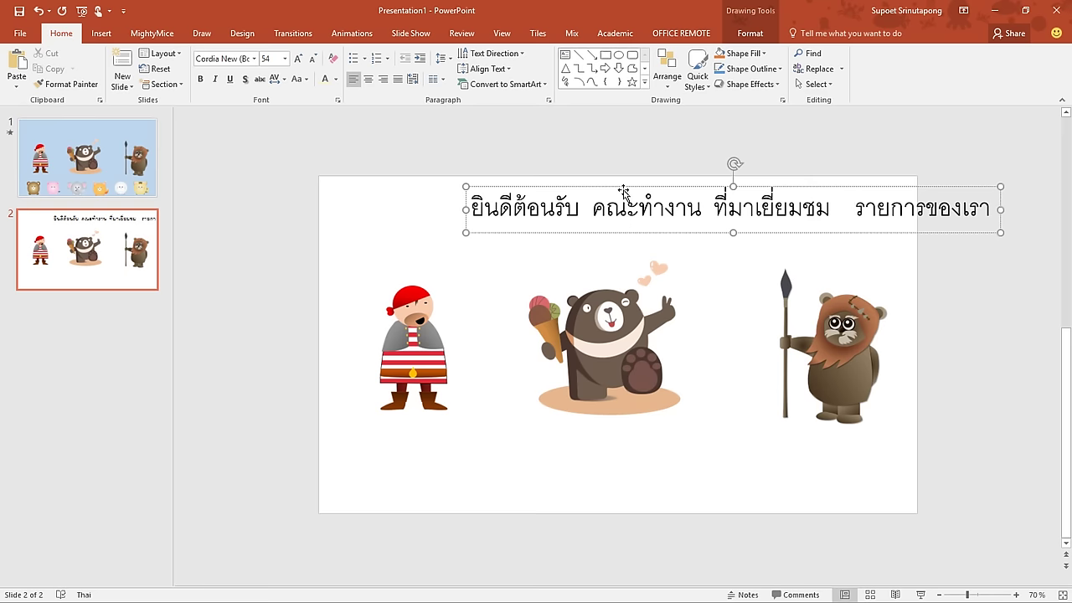
# Drag the welcome title box left until it sits just past slide 2's left edge
pyautogui.click(630, 185)
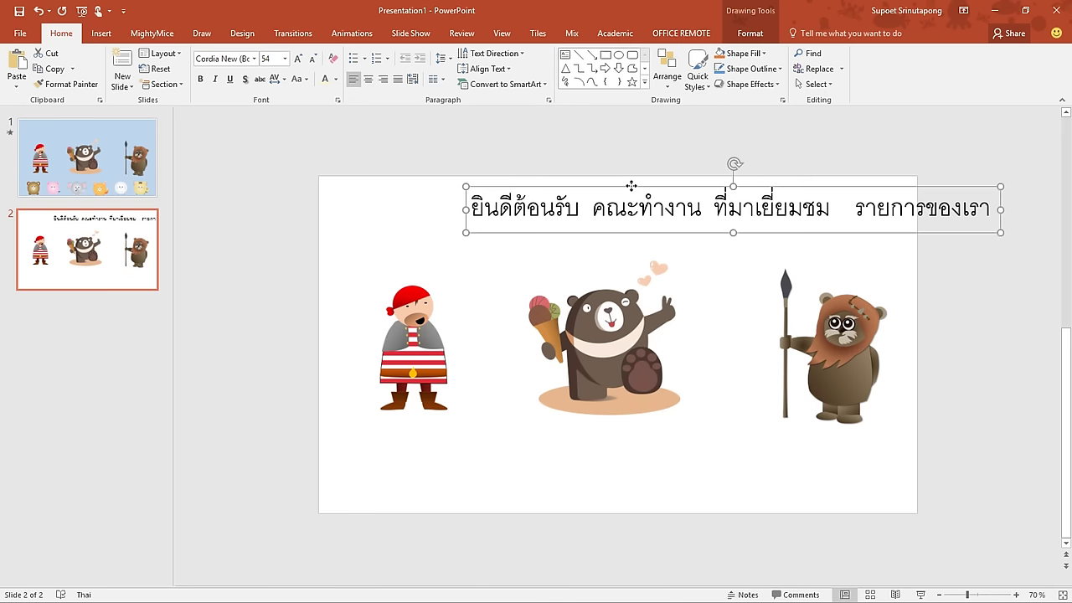
pyautogui.moveTo(630, 185); pyautogui.dragTo(388, 186)
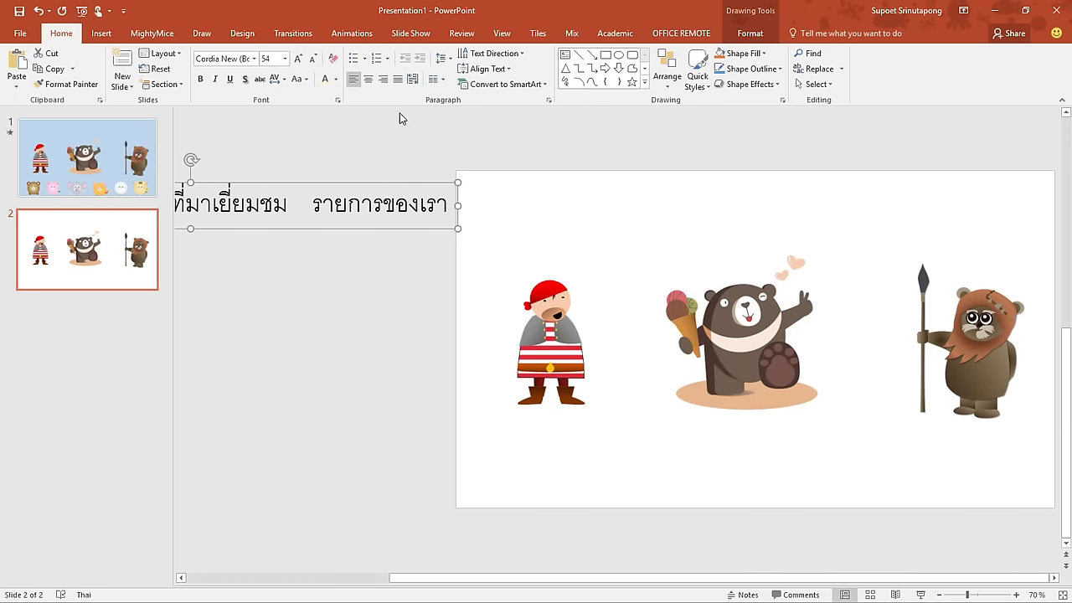
pyautogui.click(366, 37)
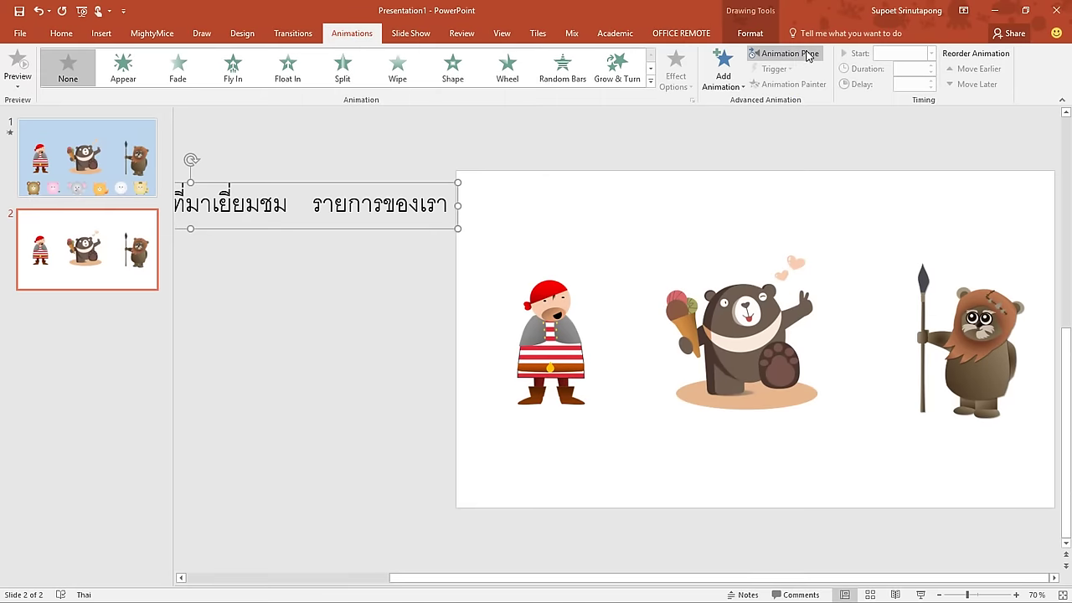
# Give the welcome title a Fly In entrance animation from the Animation Pane
pyautogui.click(794, 55)
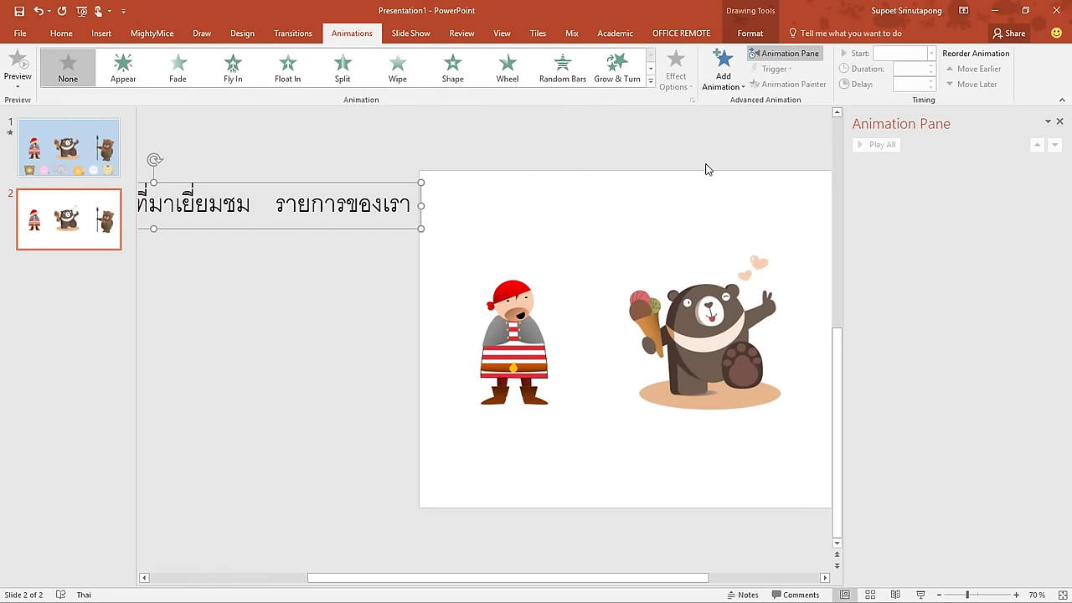
pyautogui.click(724, 89)
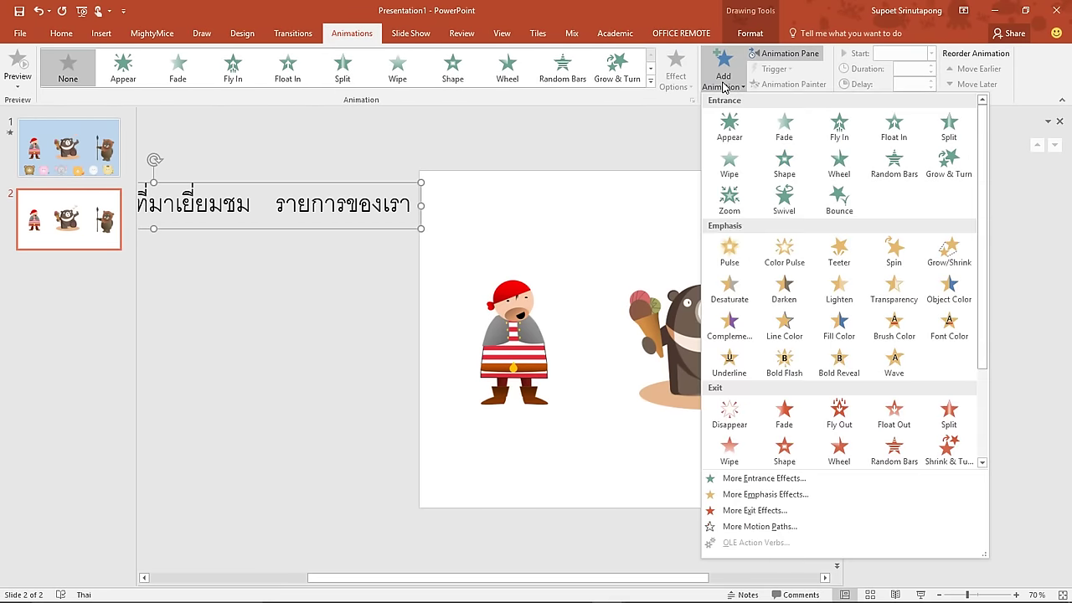
pyautogui.click(839, 130)
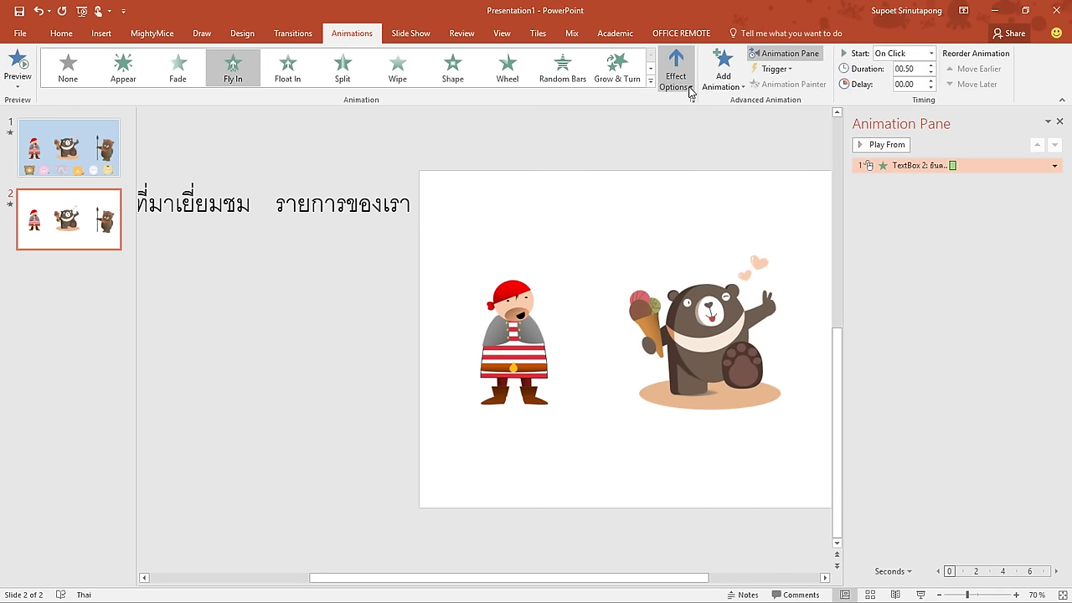
pyautogui.click(688, 87)
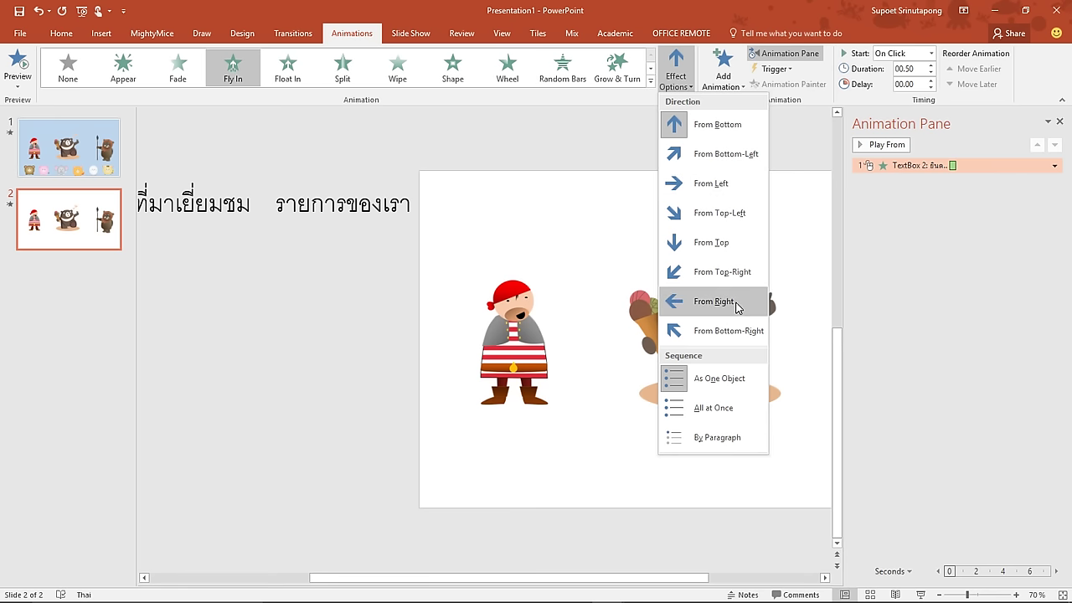
# Set the Fly In direction to From Right and lengthen its duration to 06.00 seconds
pyautogui.click(737, 308)
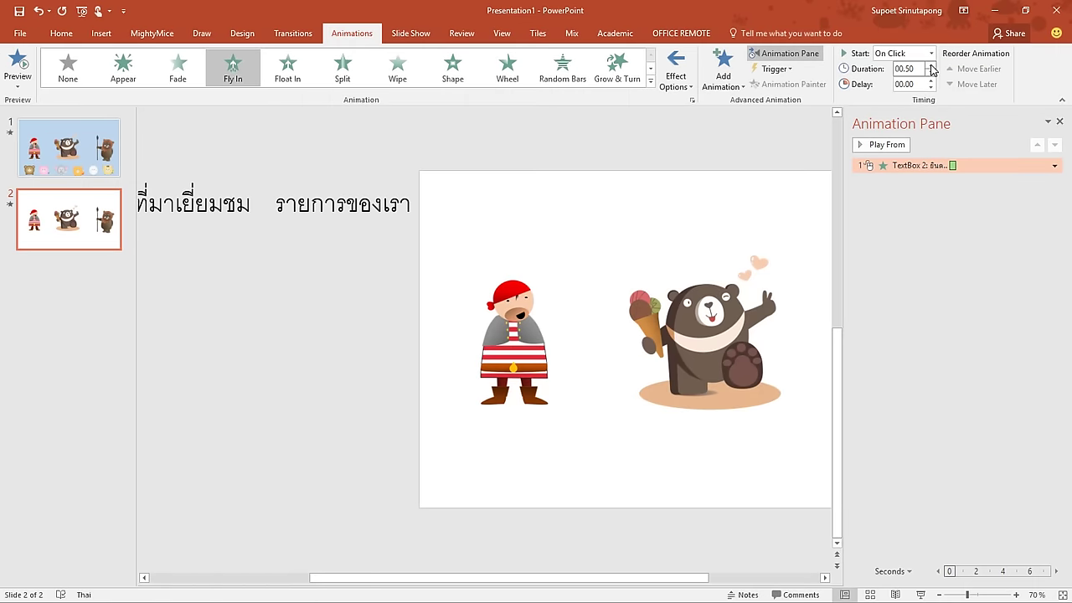
pyautogui.click(930, 65)
pyautogui.click(930, 65)
pyautogui.click(930, 65)
pyautogui.click(930, 65)
pyautogui.click(930, 65)
pyautogui.click(930, 65)
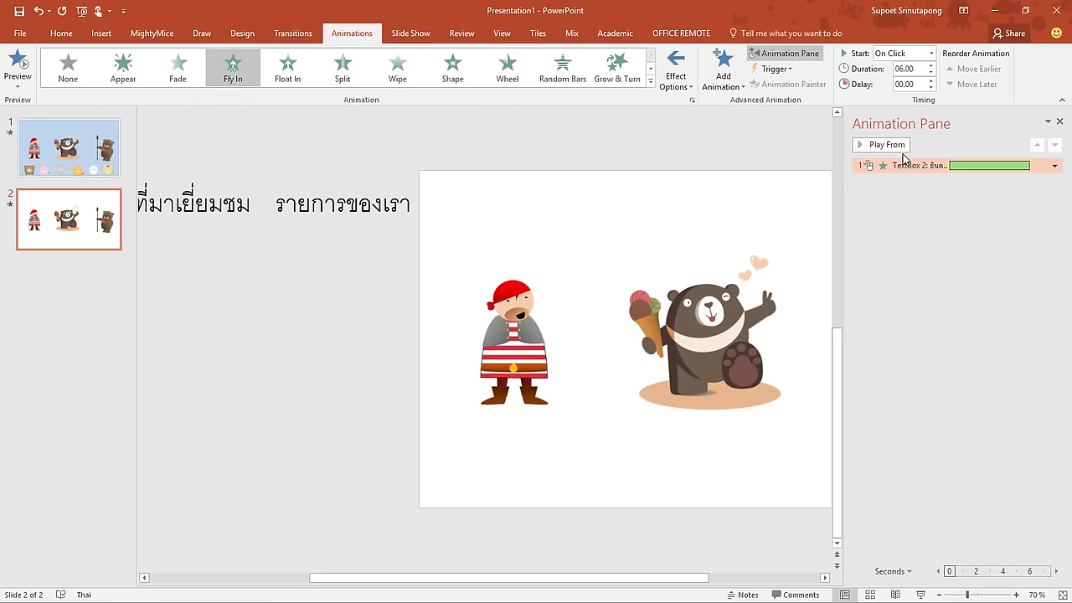
pyautogui.click(898, 149)
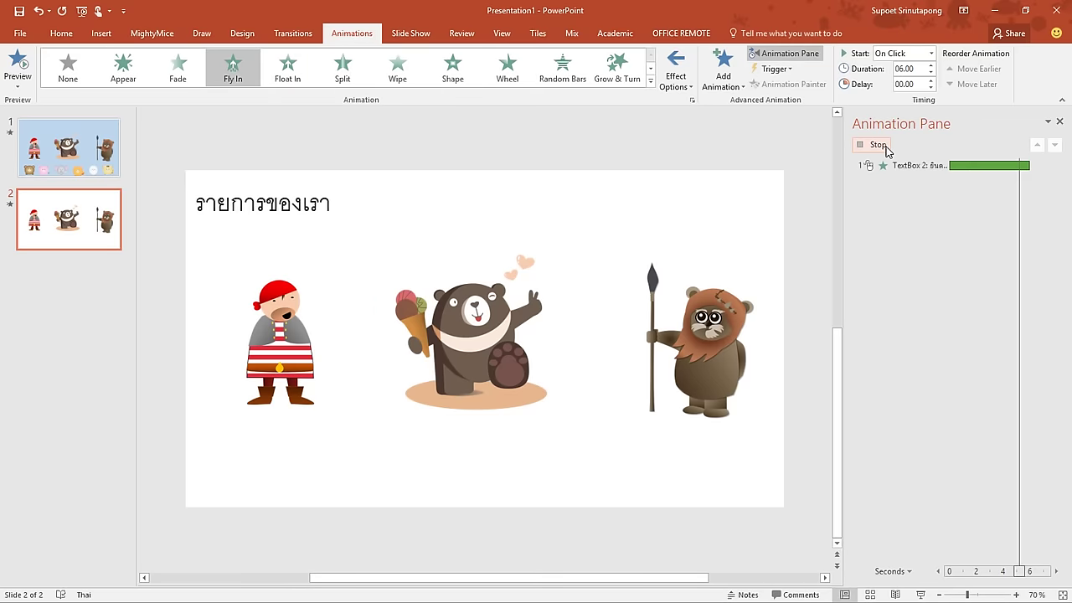
pyautogui.click(878, 145)
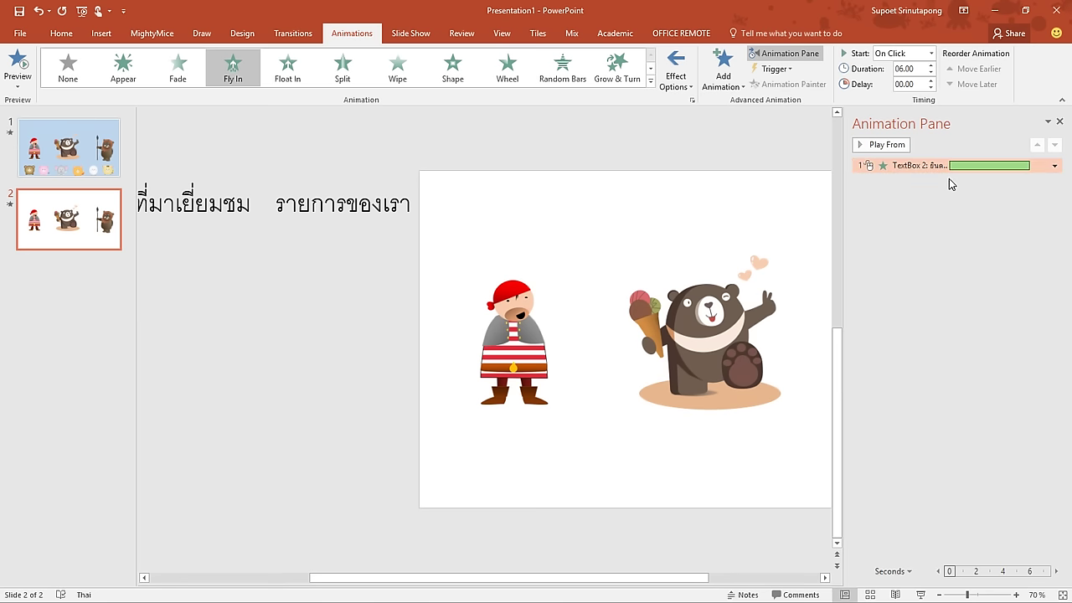
pyautogui.click(1055, 167)
# Set the title animation's timing to repeat Until End of Slide
pyautogui.click(1054, 165)
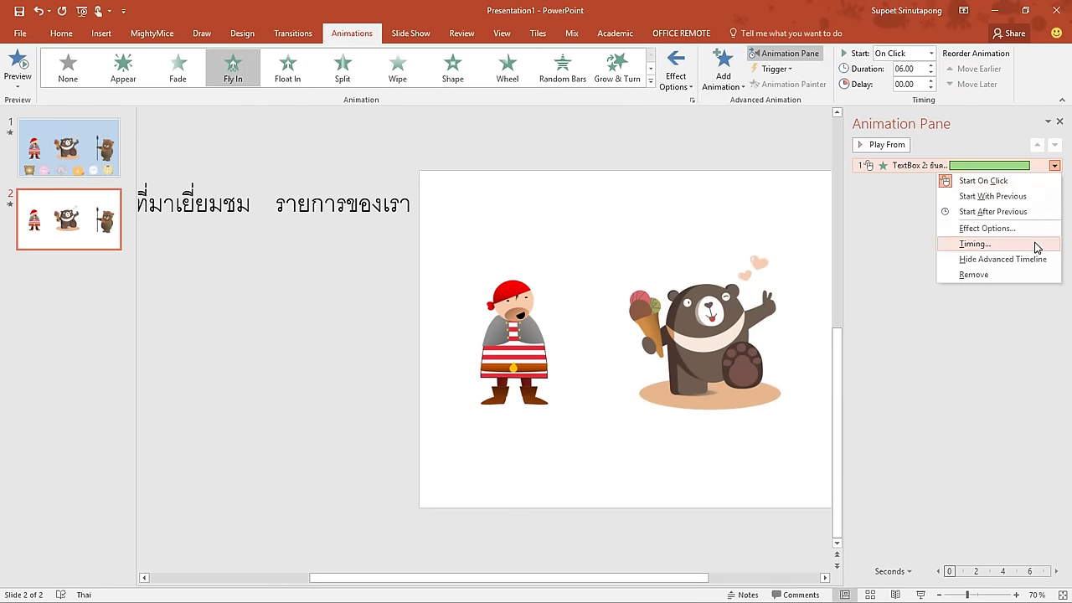
pyautogui.click(975, 244)
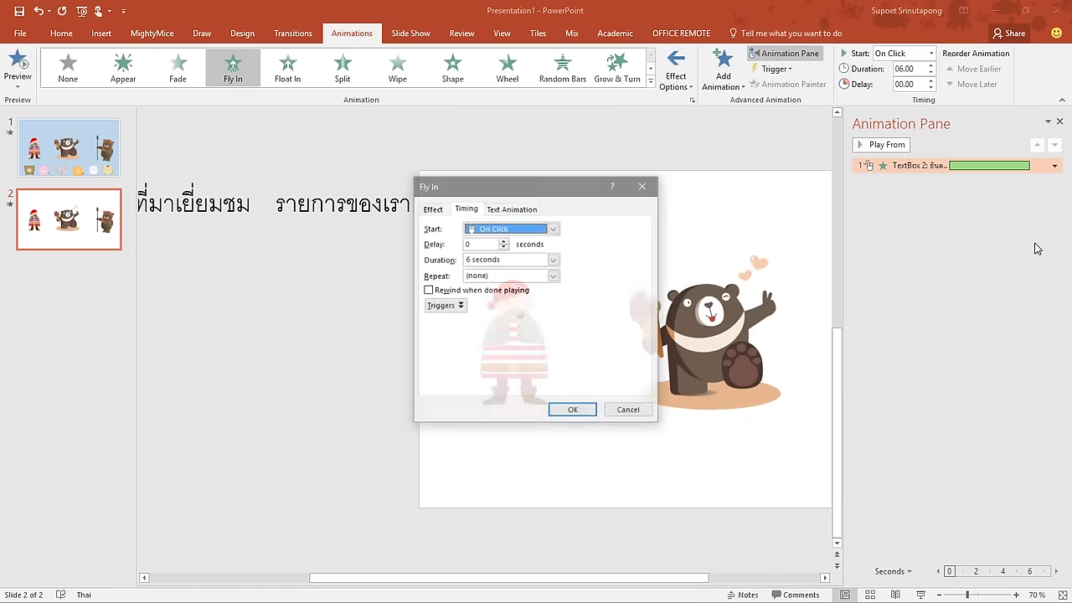
pyautogui.click(552, 276)
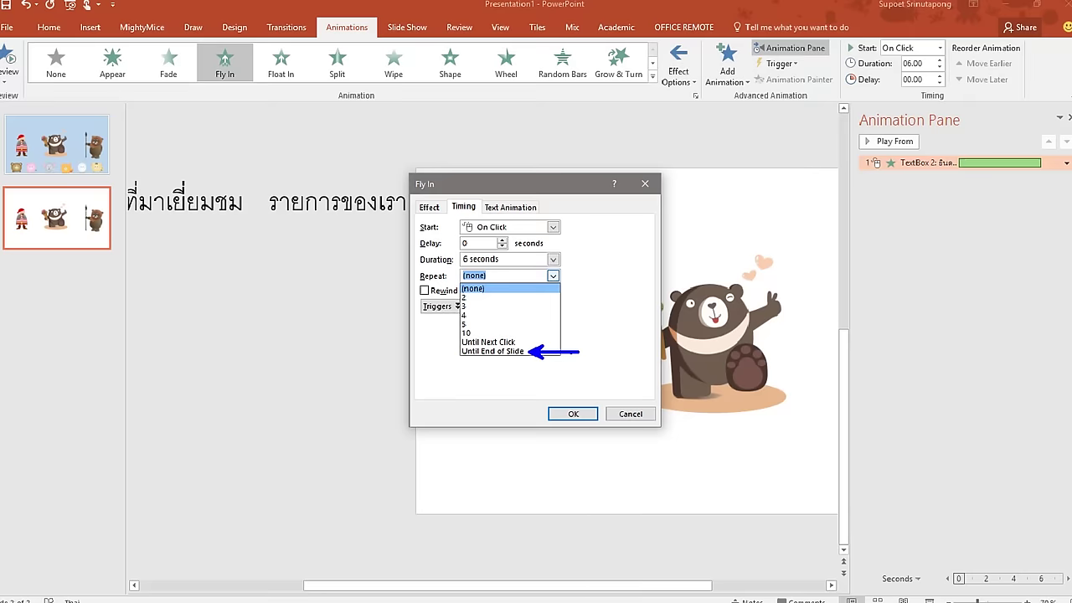
pyautogui.click(553, 273)
pyautogui.click(553, 276)
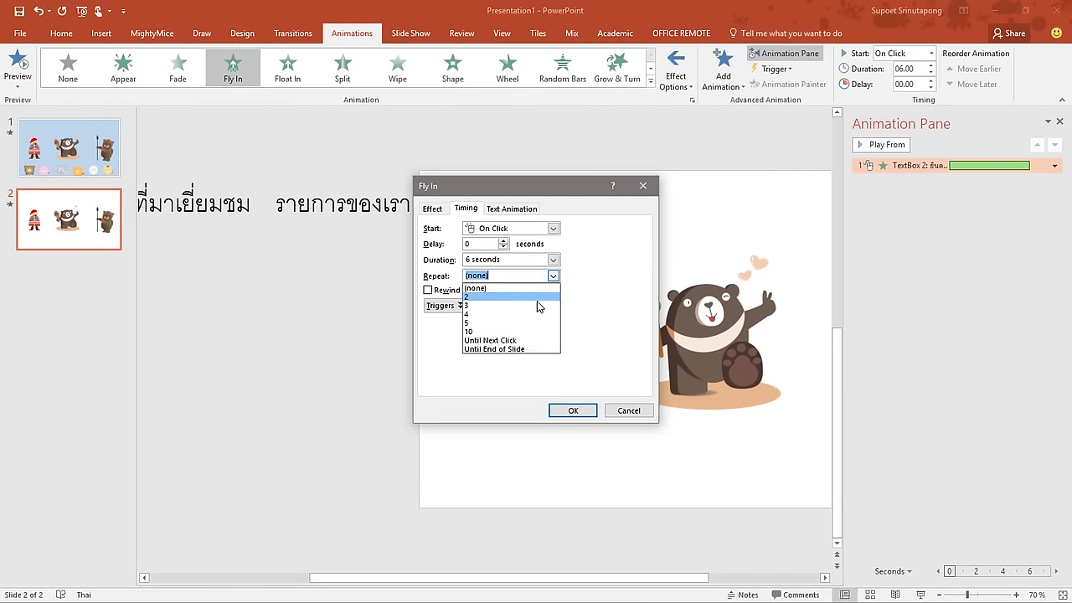
pyautogui.click(534, 350)
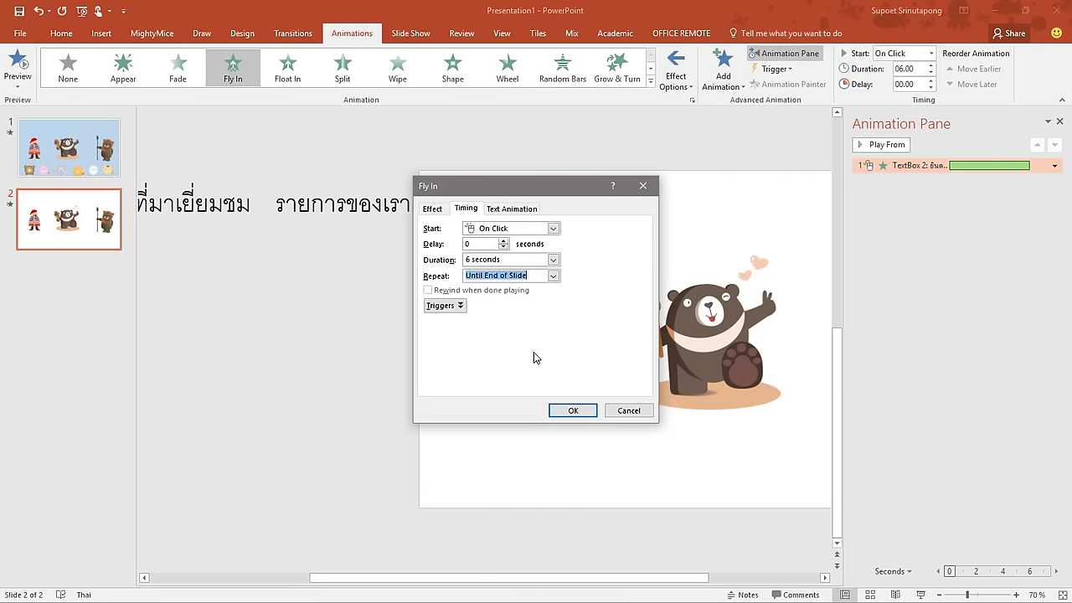
pyautogui.click(572, 410)
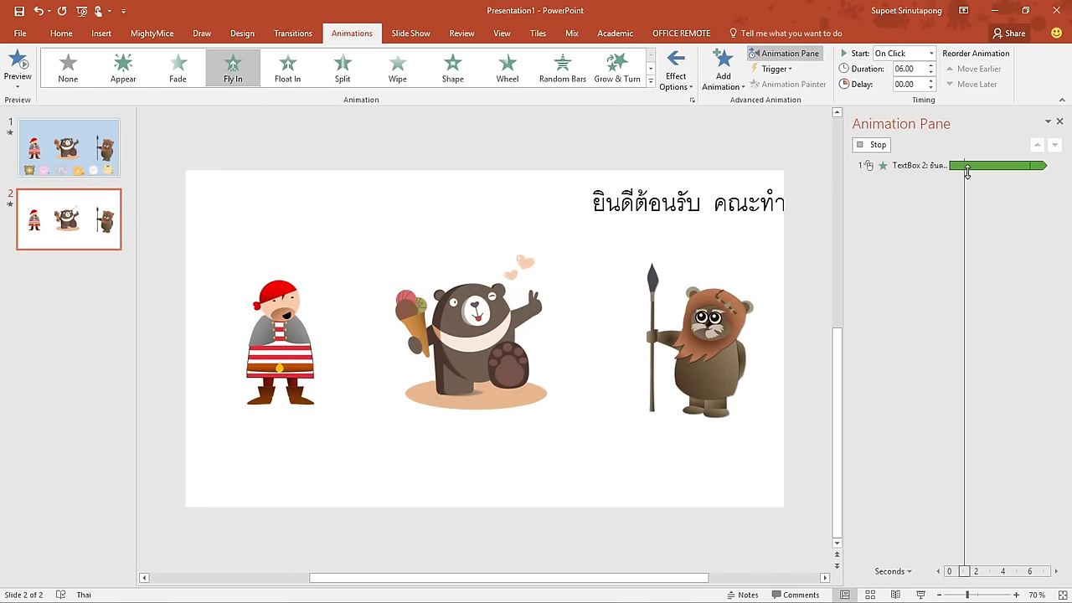
# Make the title animation start With Previous and close the Animation Pane
pyautogui.click(1055, 167)
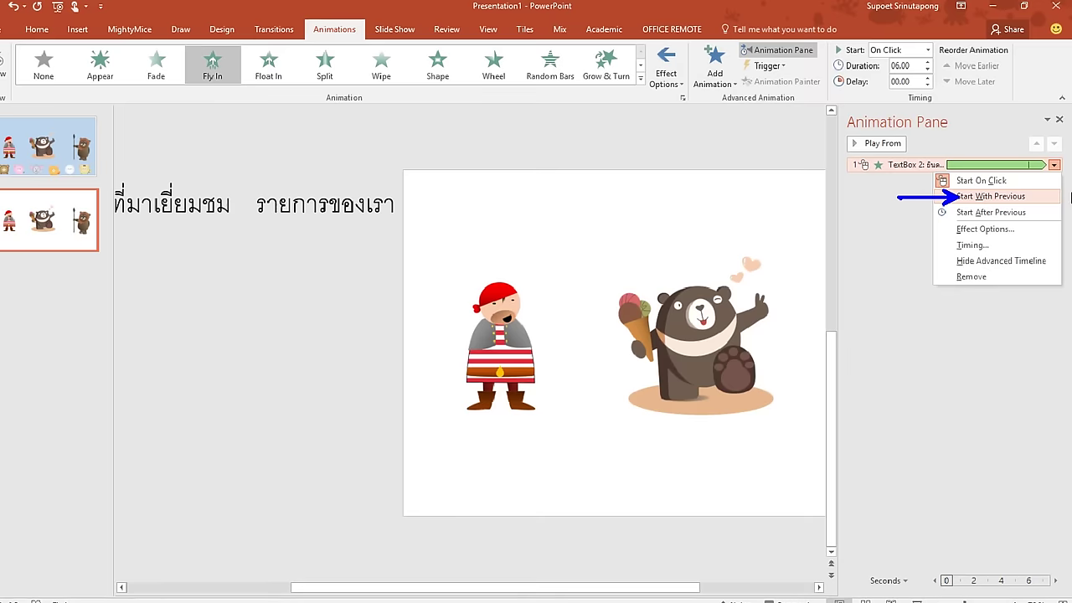
pyautogui.click(1045, 172)
pyautogui.click(1056, 171)
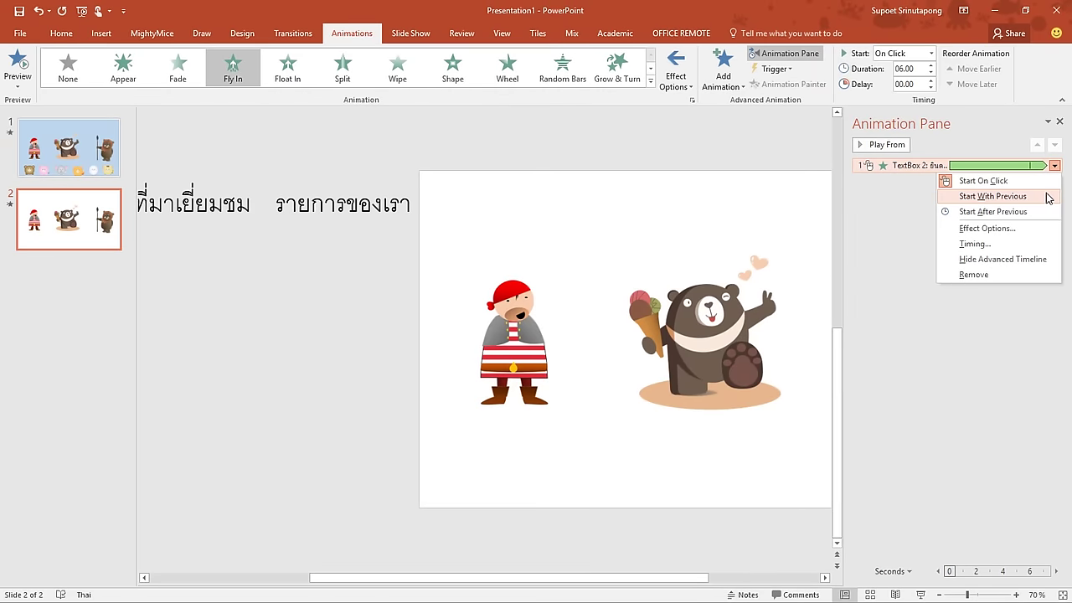
pyautogui.click(916, 195)
pyautogui.click(1059, 122)
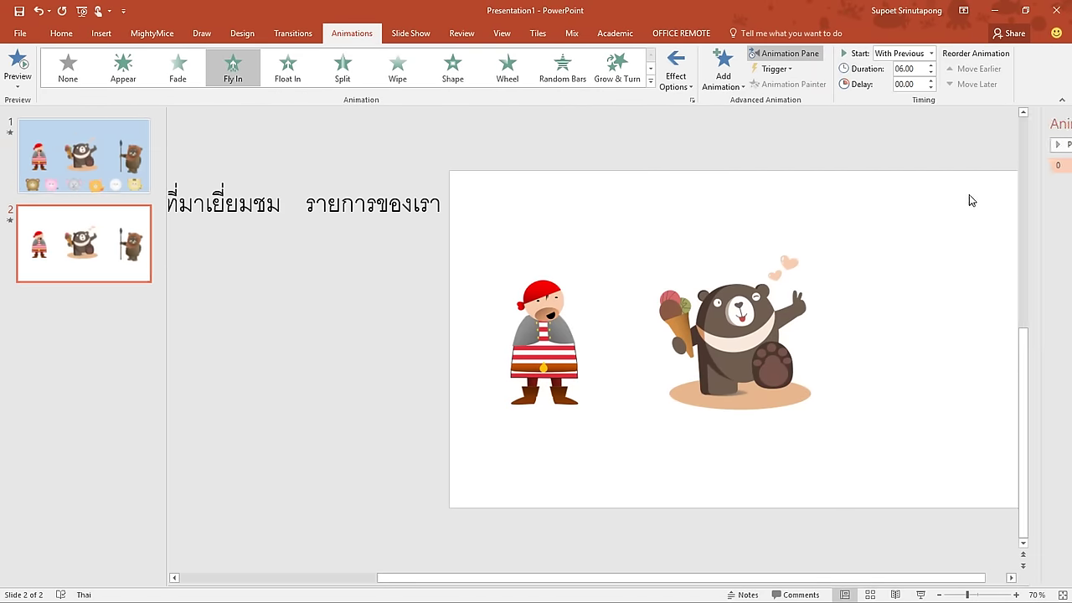
# Run the slide show to check the repeating fly-in title, then return to editing
pyautogui.click(921, 595)
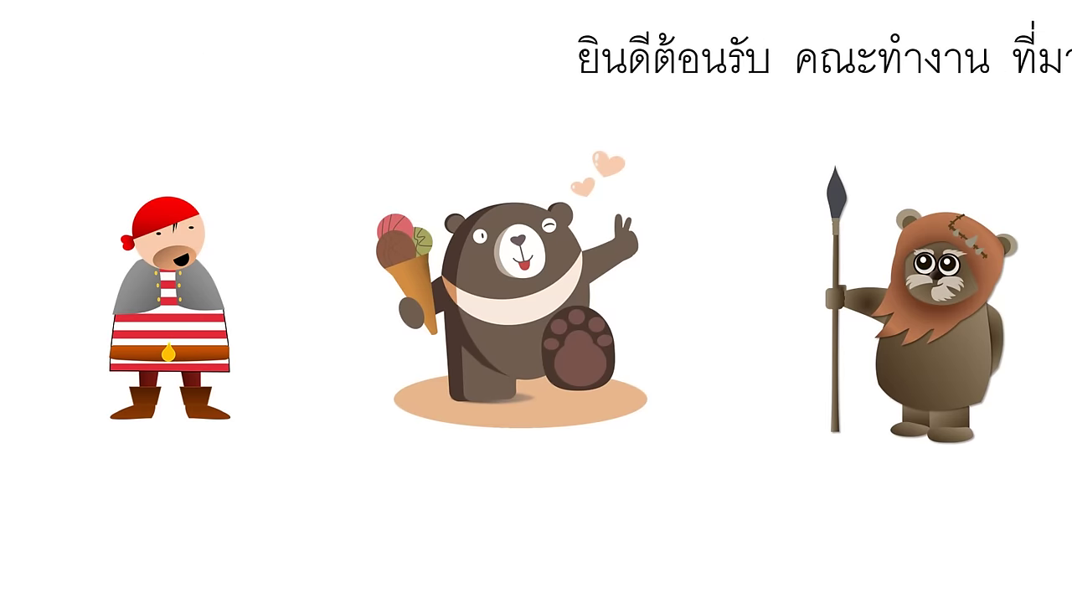
pyautogui.press('Escape')
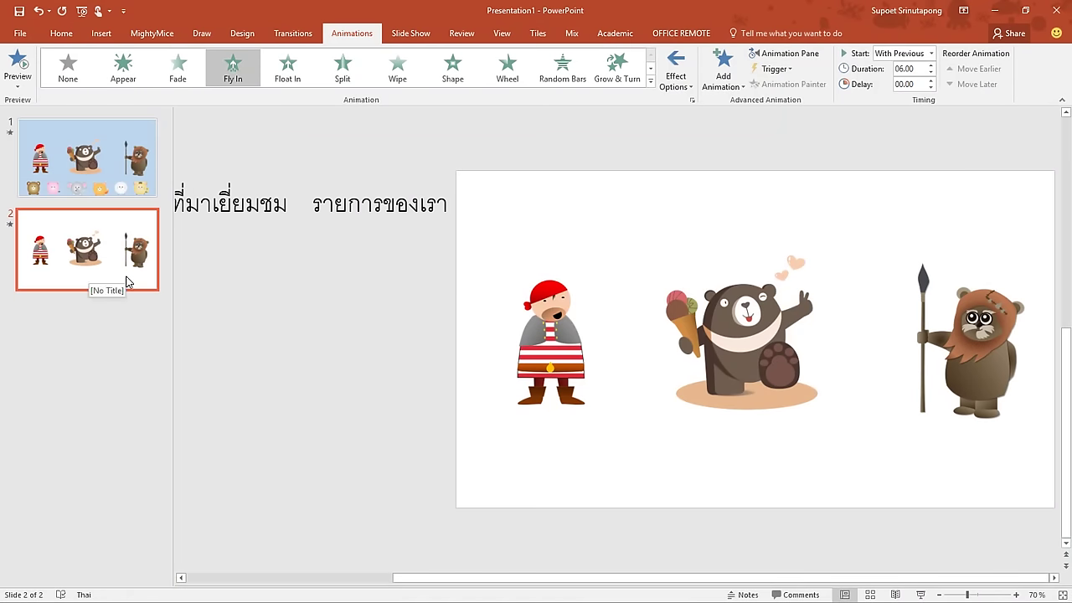
# Add a blank slide 3, paste slide 2's animated welcome text box onto it, and select its text
pyautogui.click(108, 347)
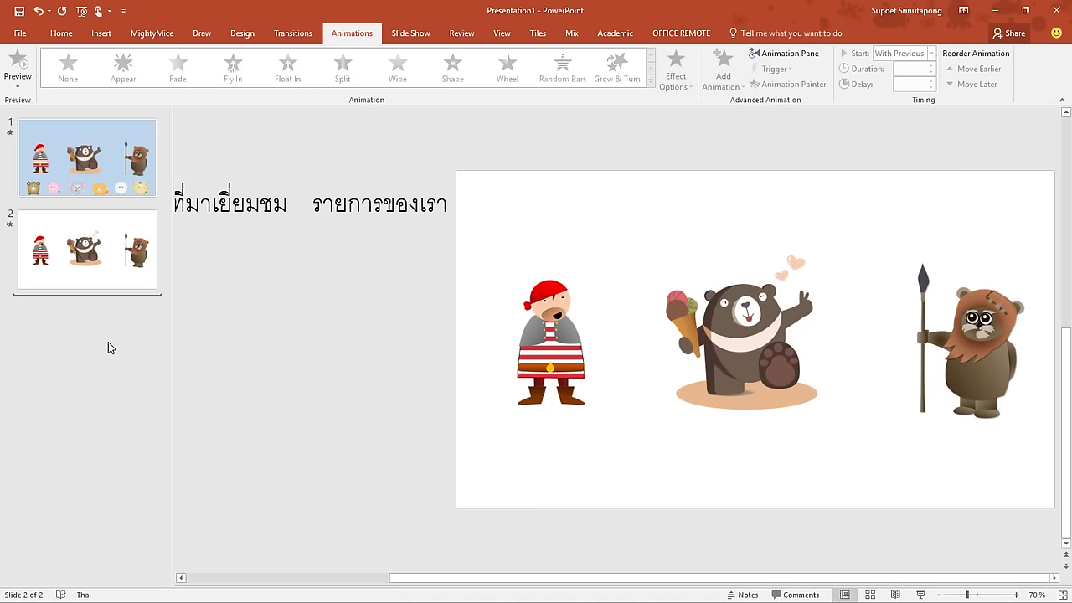
pyautogui.press('Return')
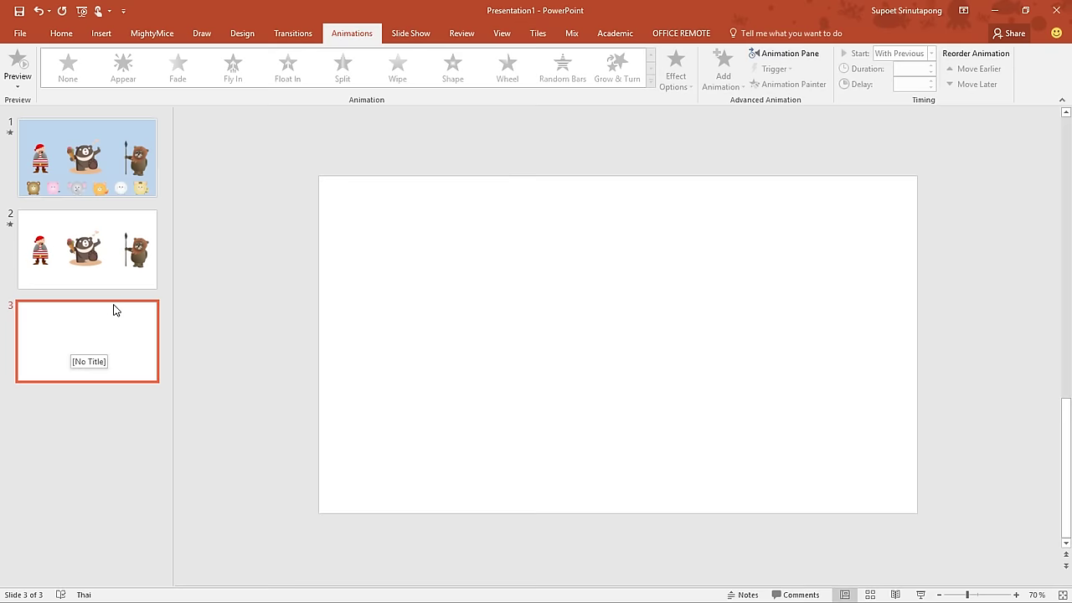
pyautogui.click(100, 276)
pyautogui.click(289, 205)
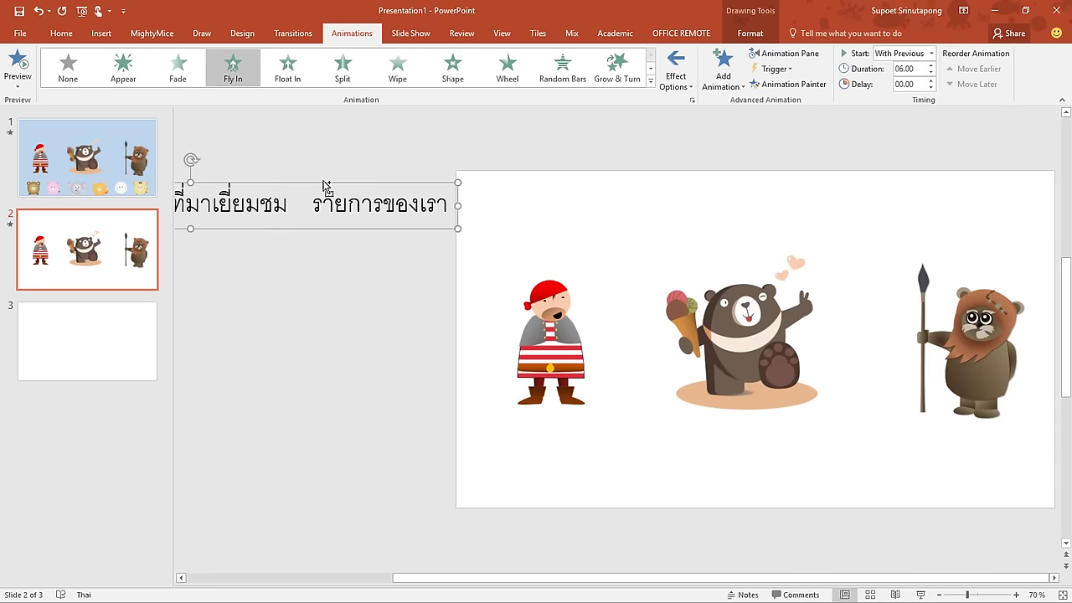
pyautogui.click(117, 337)
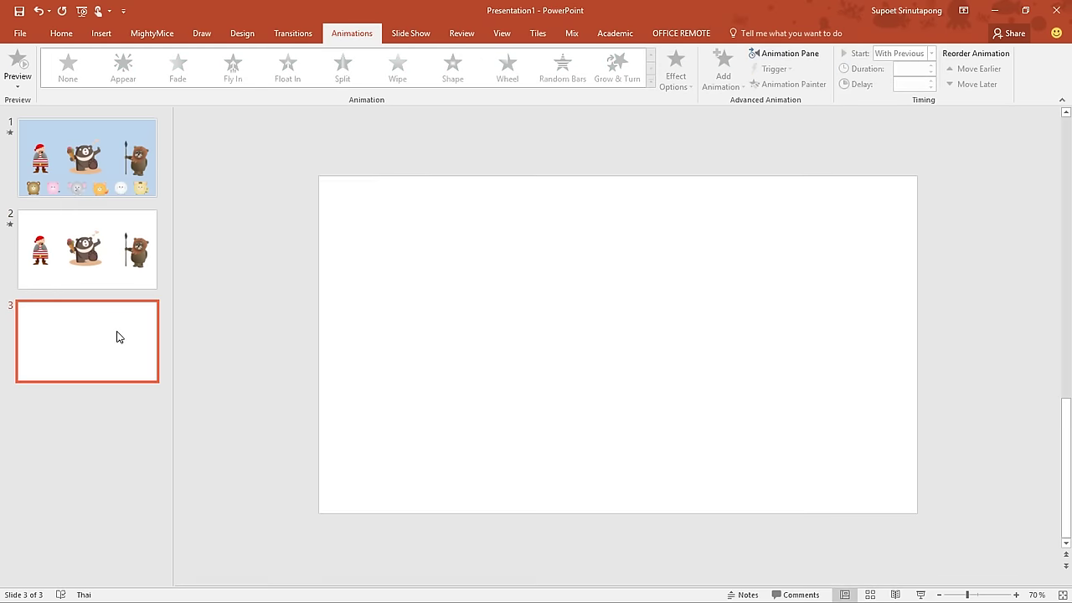
pyautogui.hotkey('ctrl', 'v')
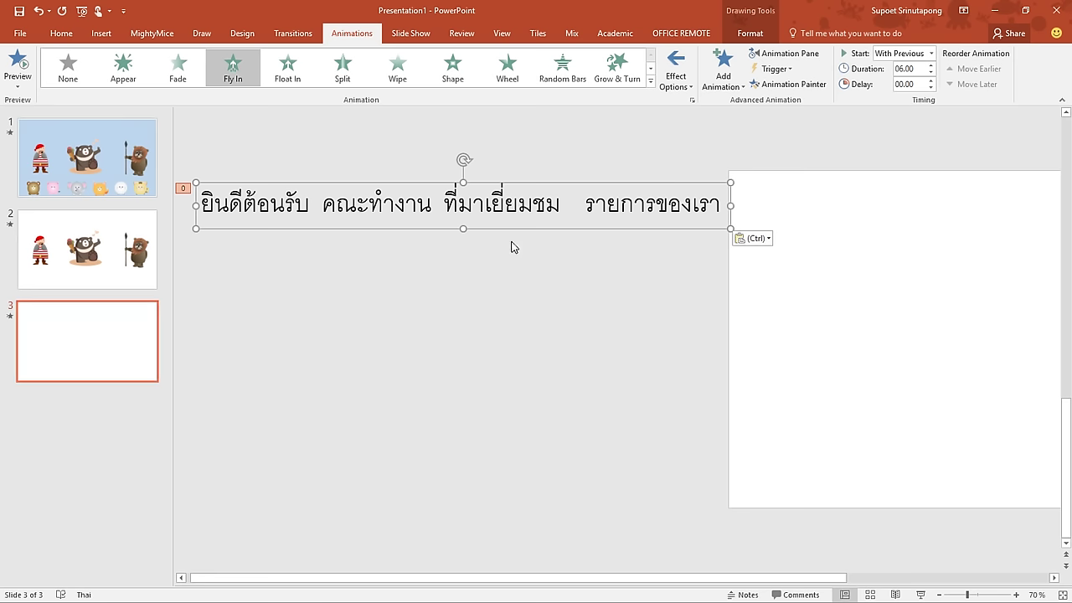
pyautogui.click(506, 207)
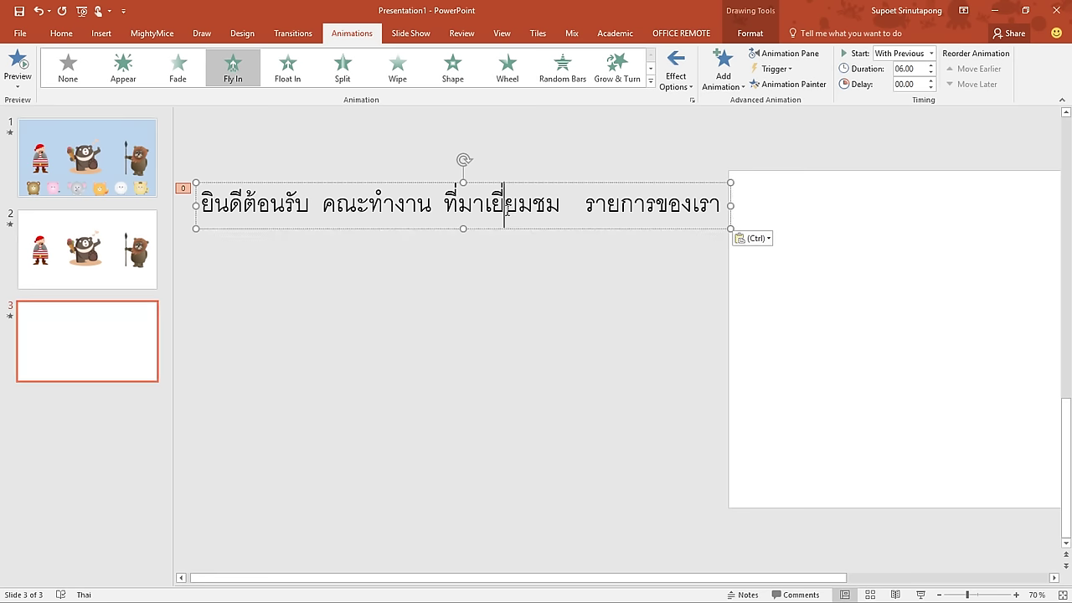
pyautogui.hotkey('ctrl', 'a')
# Replace slide 3's box text with 'ขอบคุณทุกท่าน กรุณาตรวจสอบสิ่งของ ก่อนลุกจากที่นั่ง' and nudge the box two steps lower
pyautogui.write('ขอบค')
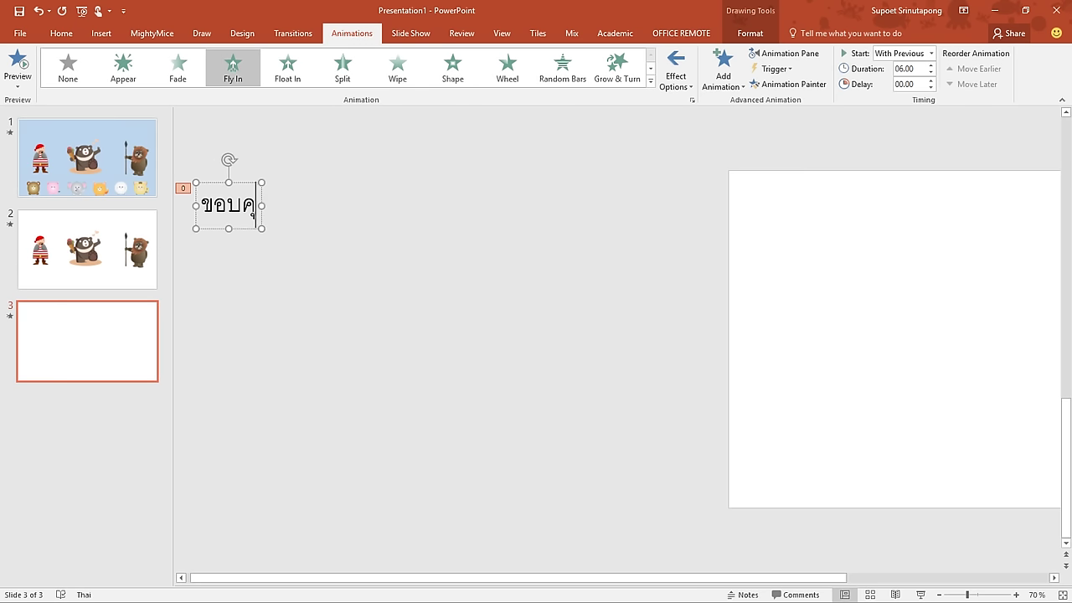
pyautogui.write('ุณทุกท่าน ')
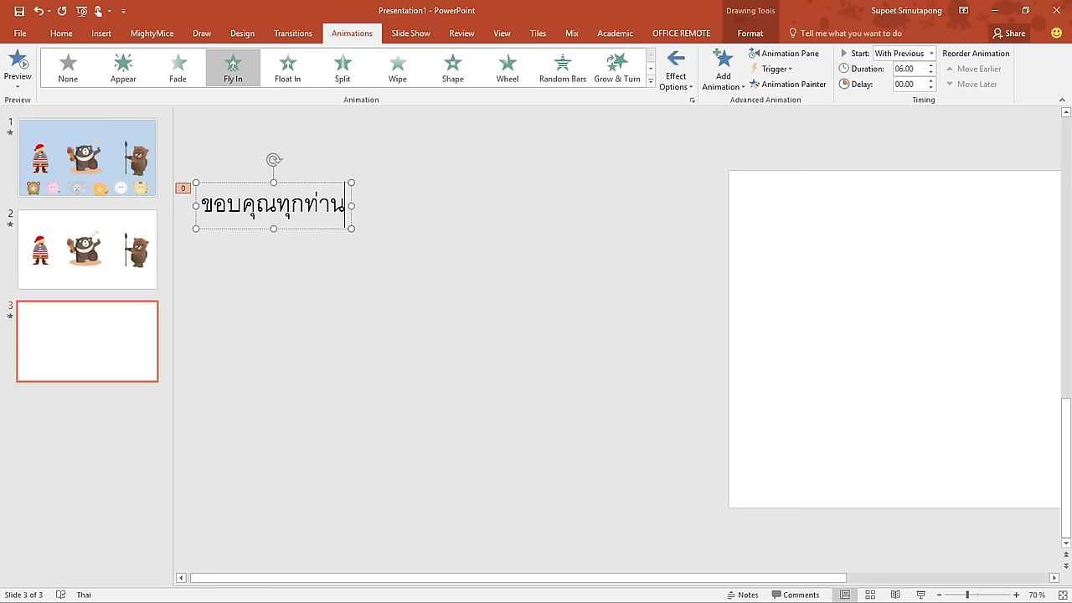
pyautogui.write('กรุณ')
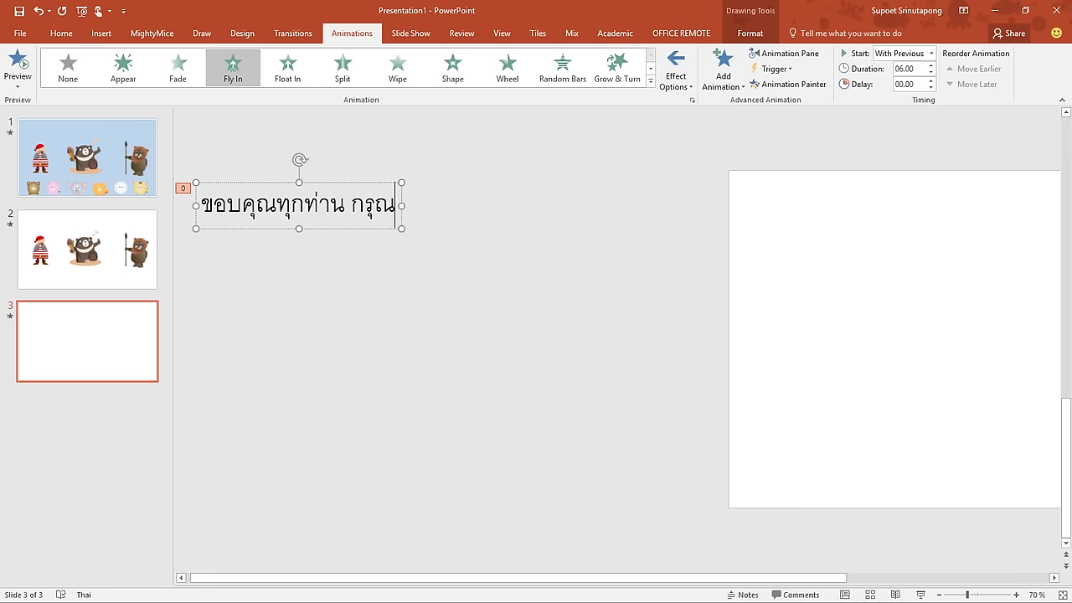
pyautogui.write('าตรวจอ')
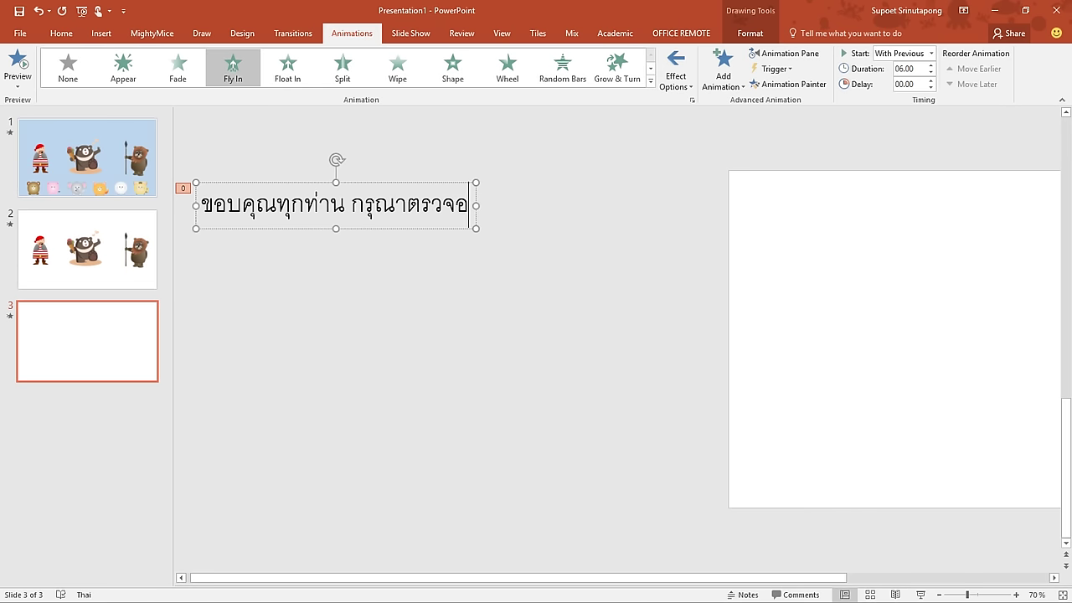
pyautogui.press('BackSpace')
pyautogui.write('สอบสิ')
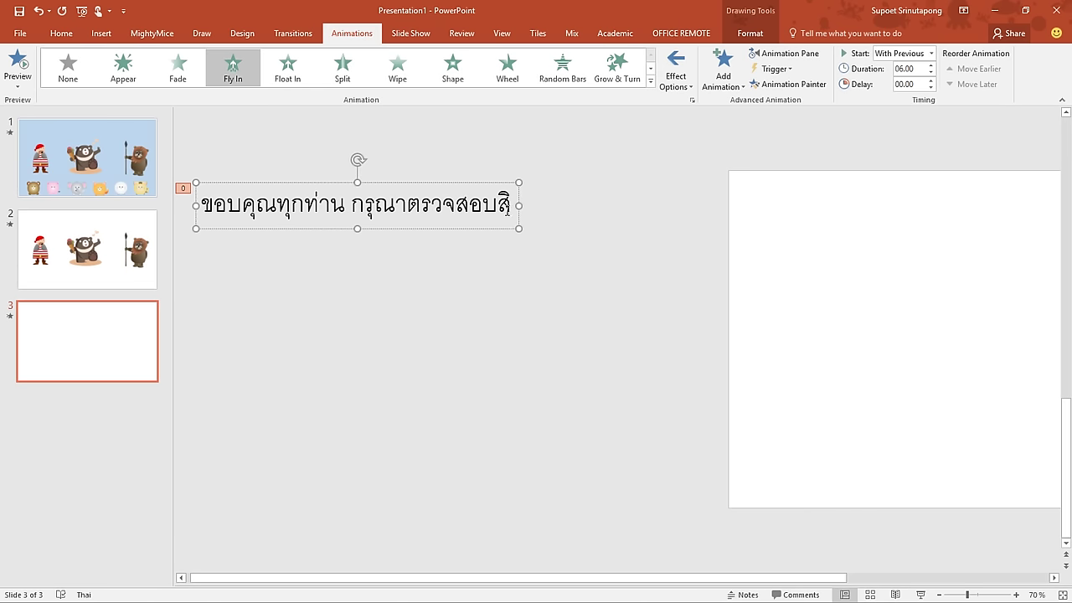
pyautogui.write('่งของ ')
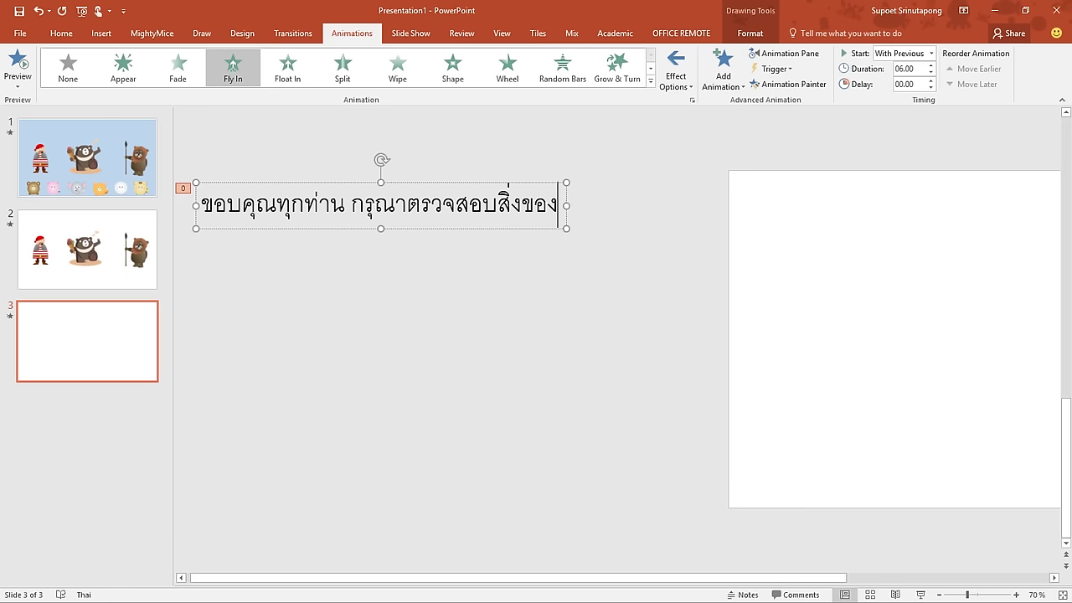
pyautogui.write('ก่อนลุก')
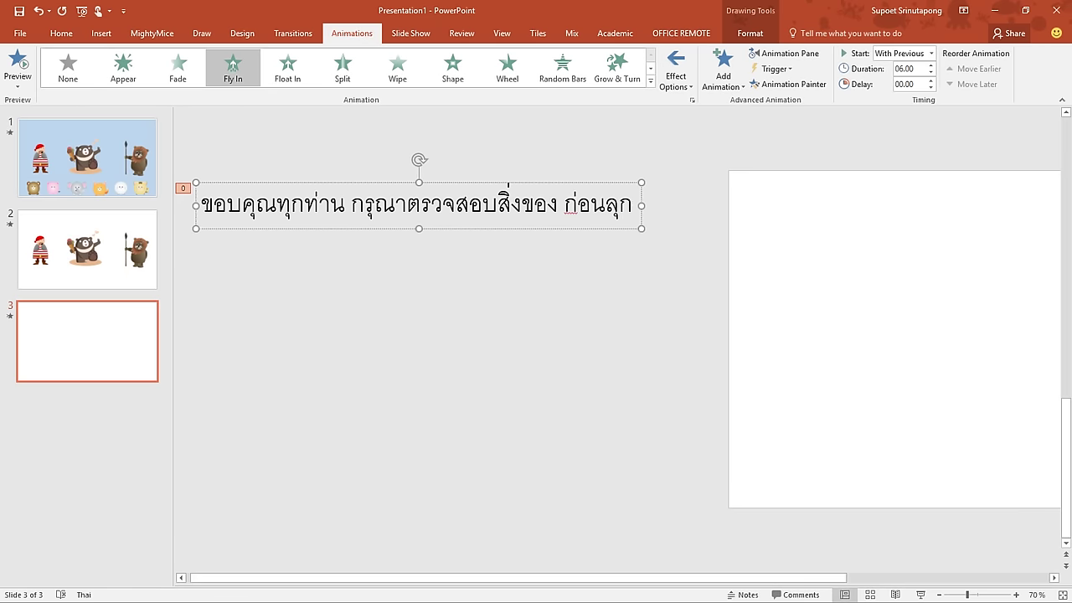
pyautogui.write('จากที่น')
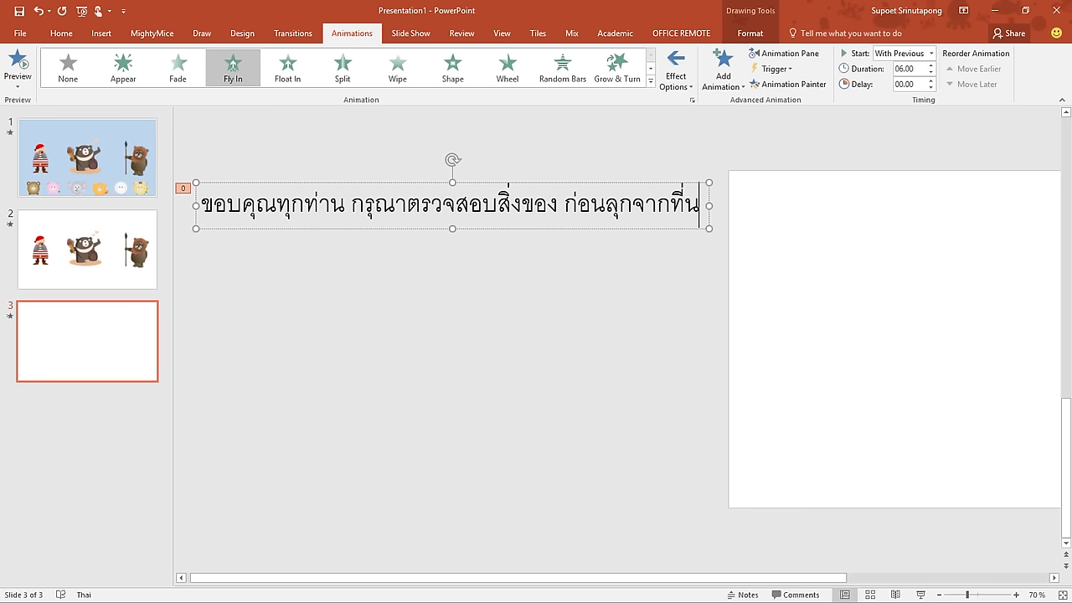
pyautogui.write('ั่ง')
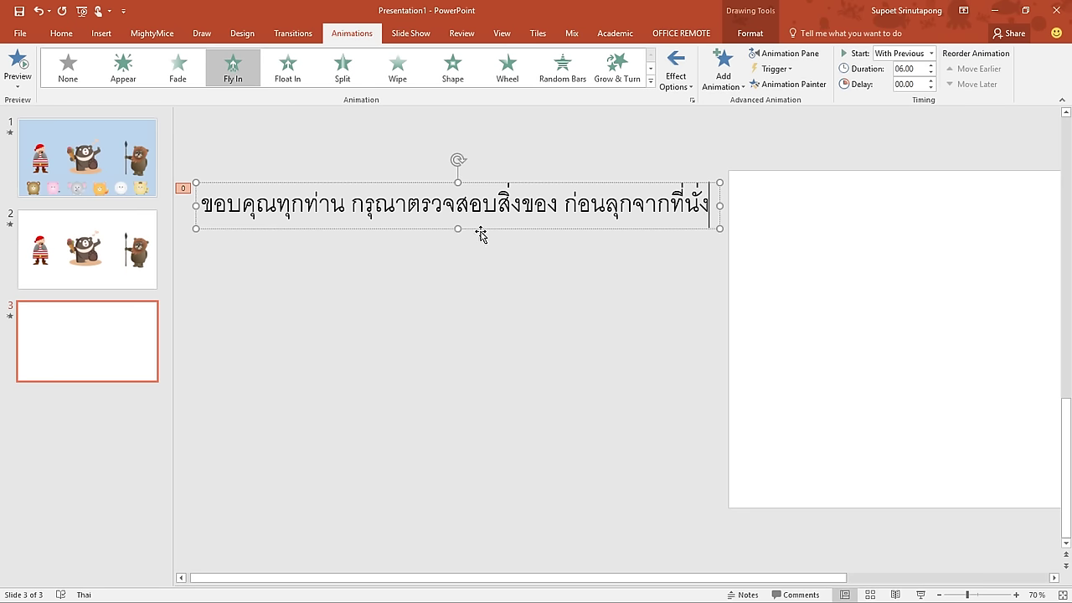
pyautogui.press('Escape')
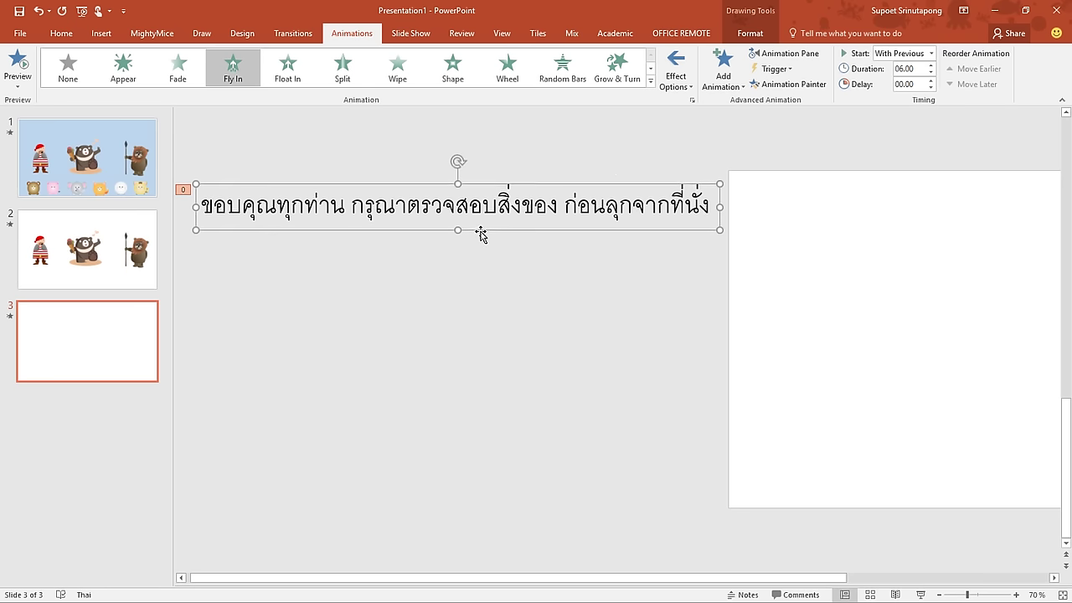
pyautogui.press('Down')
pyautogui.press('Down')
pyautogui.press('Down')
pyautogui.press('Down')
pyautogui.press('Down')
pyautogui.press('Down')
pyautogui.press('Down')
pyautogui.press('Down')
pyautogui.press('Down')
pyautogui.press('Down')
pyautogui.press('Down')
pyautogui.press('Down')
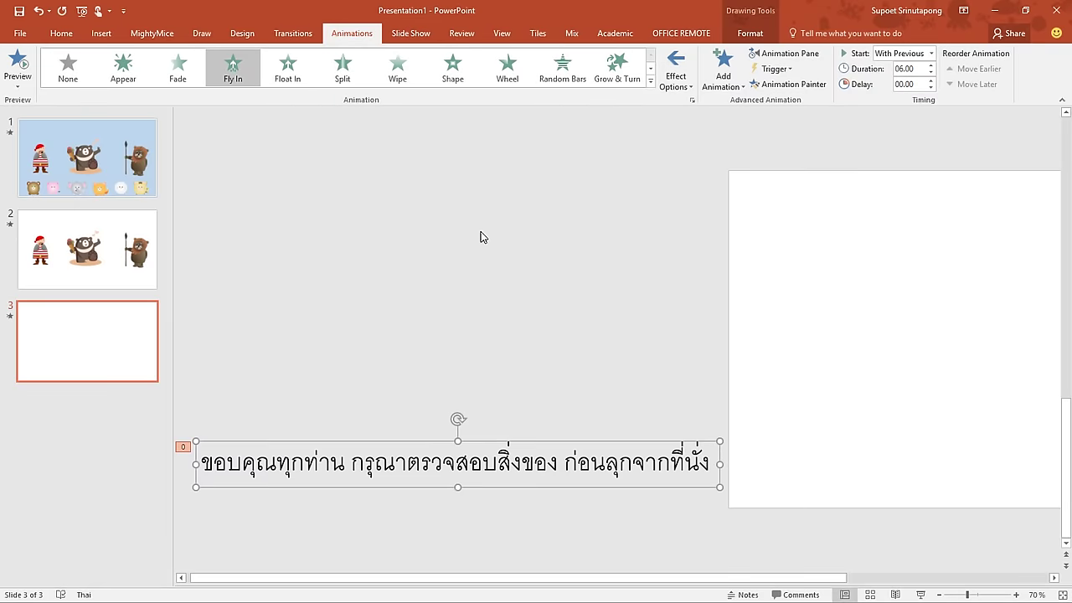
pyautogui.press('Down')
pyautogui.press('Down')
pyautogui.press('Down')
pyautogui.press('Down')
pyautogui.press('Down')
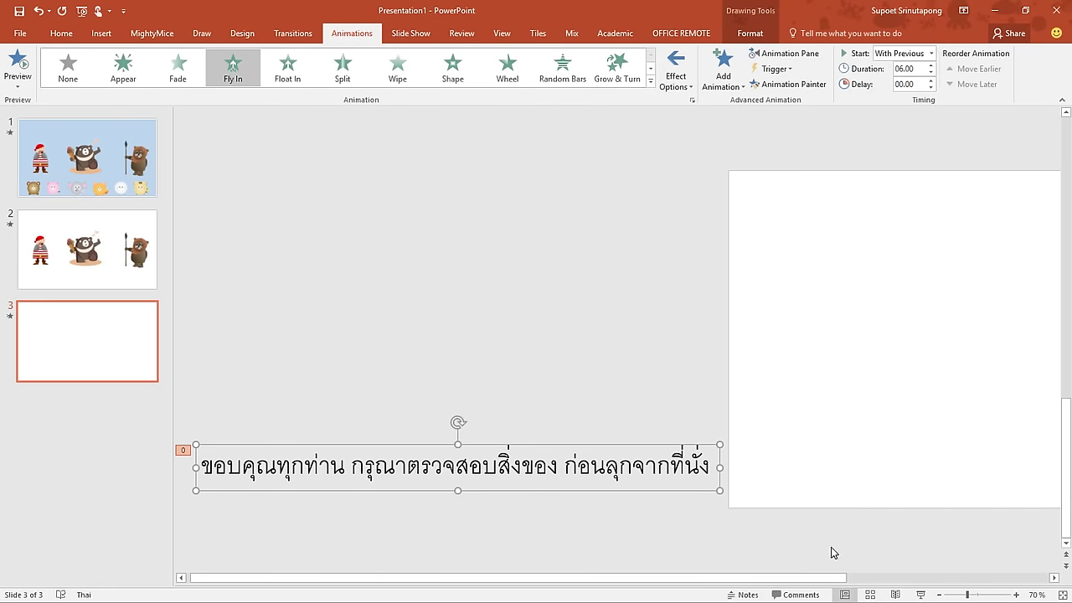
pyautogui.click(921, 595)
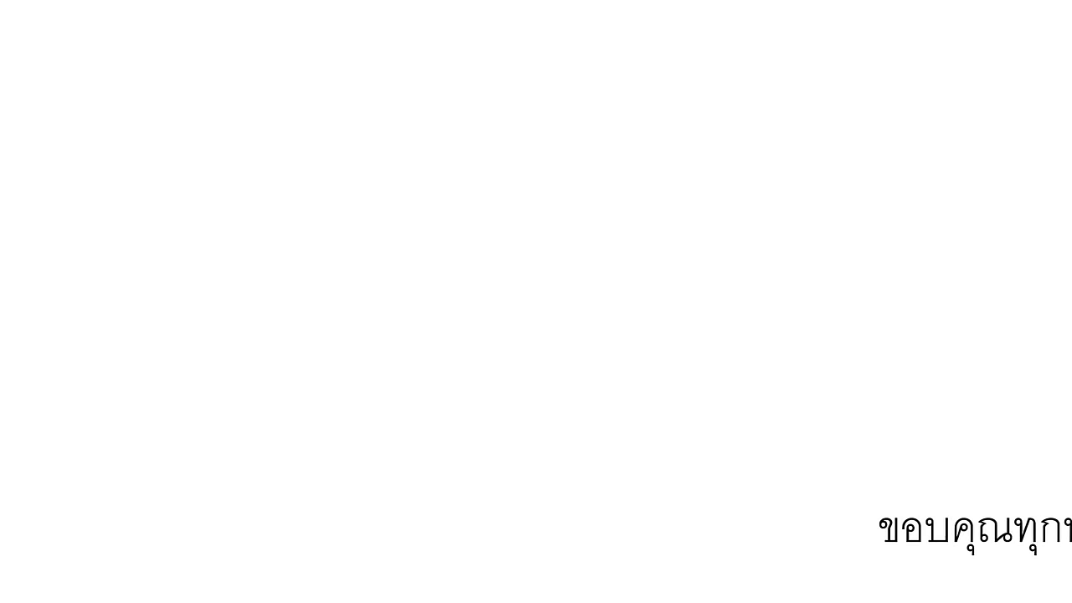
pyautogui.press('Escape')
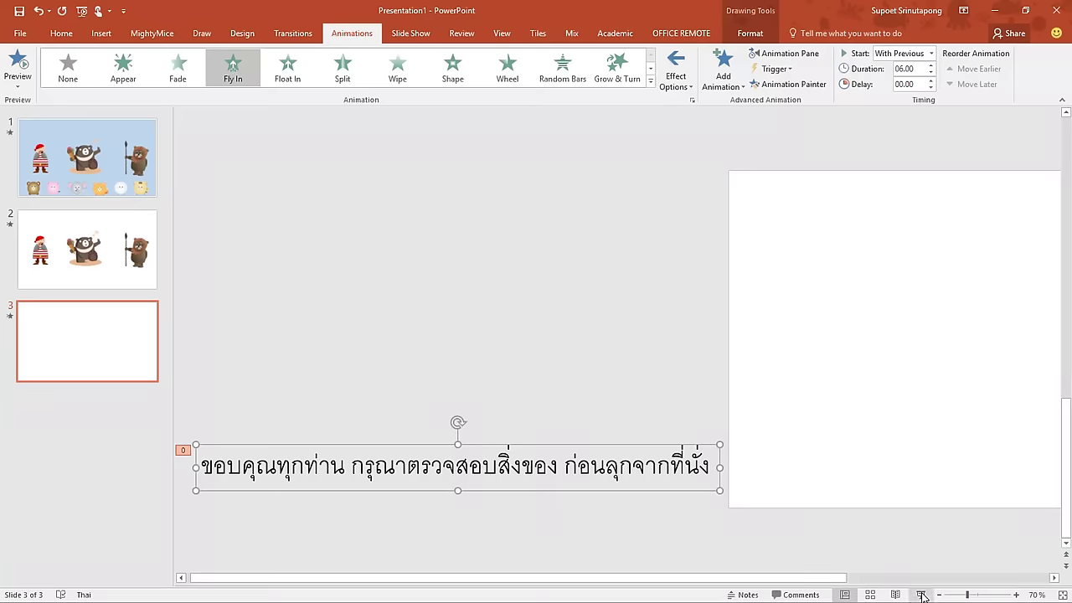